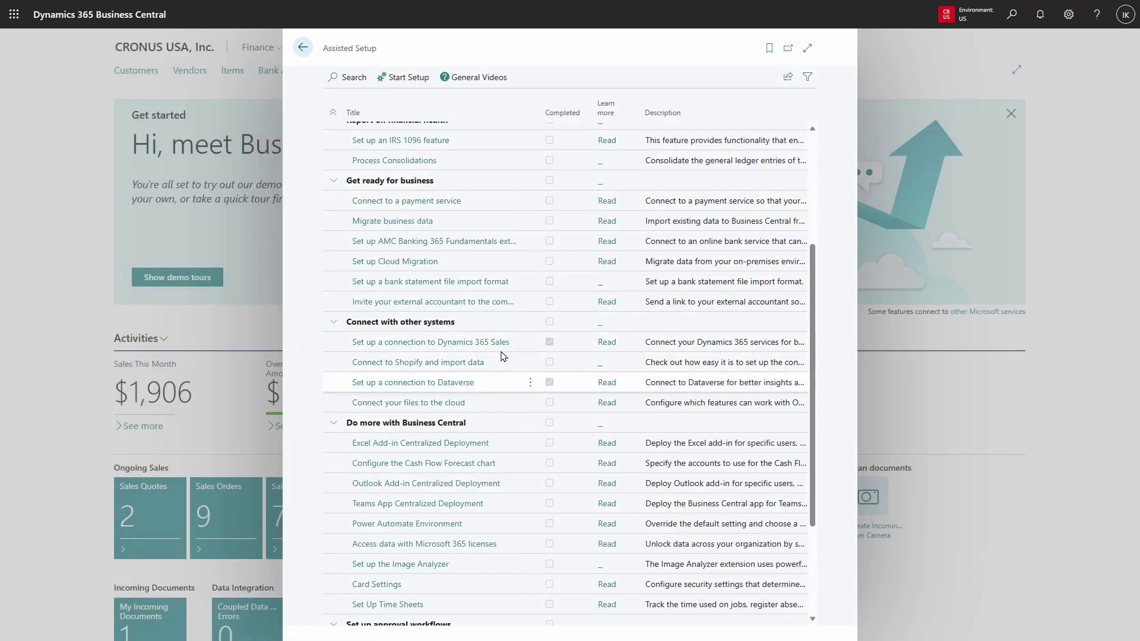
Open the CRONUS DE company from the DE environment in a new browser tab
click(960, 19)
click(1115, 208)
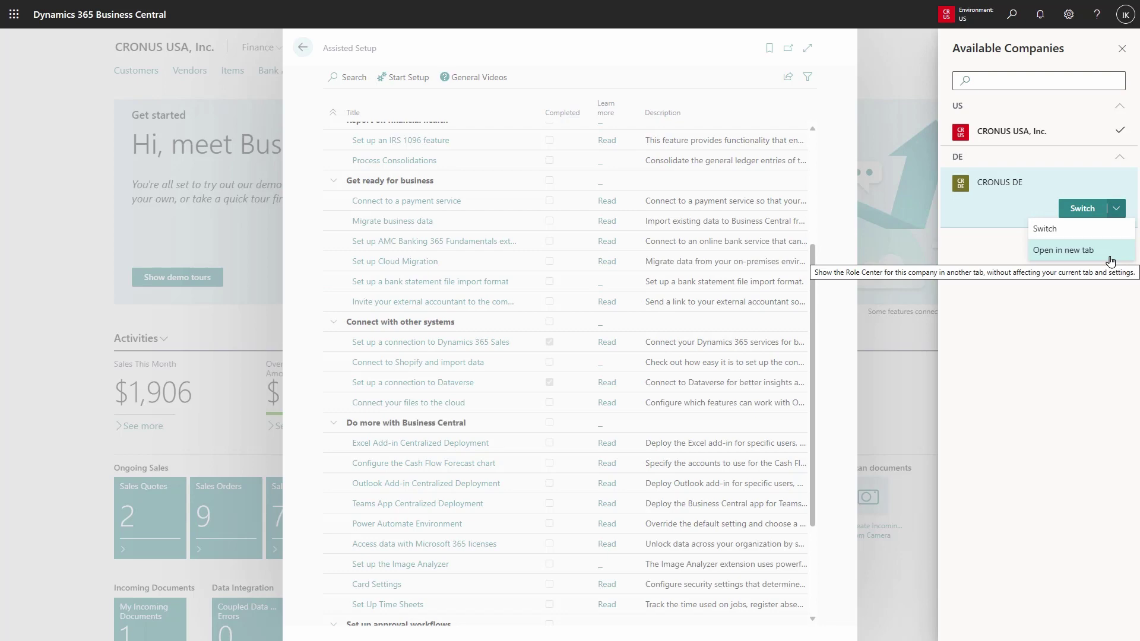
click(1110, 250)
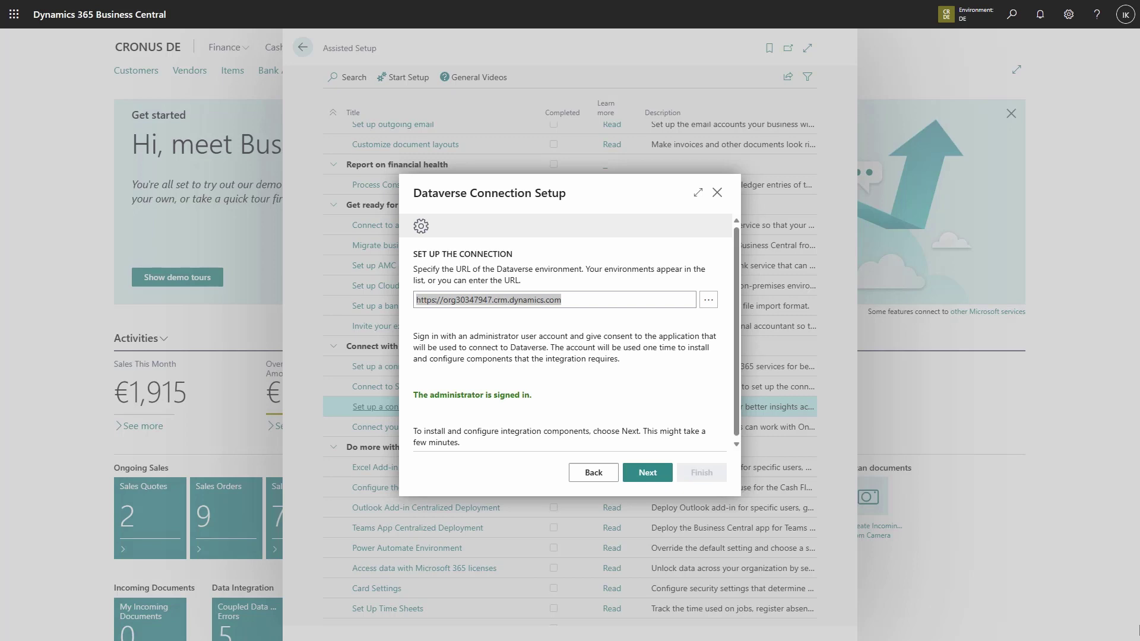
Install the Dataverse integration components with the signed-in administrator and accept the Team ownership model in the connection setup
click(646, 472)
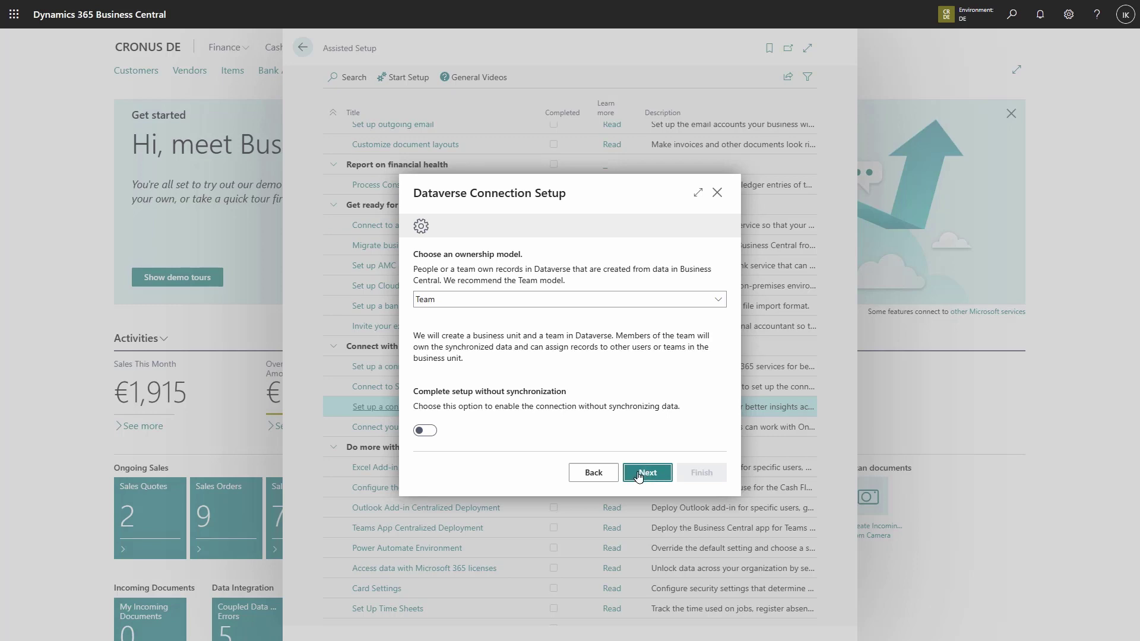
click(639, 477)
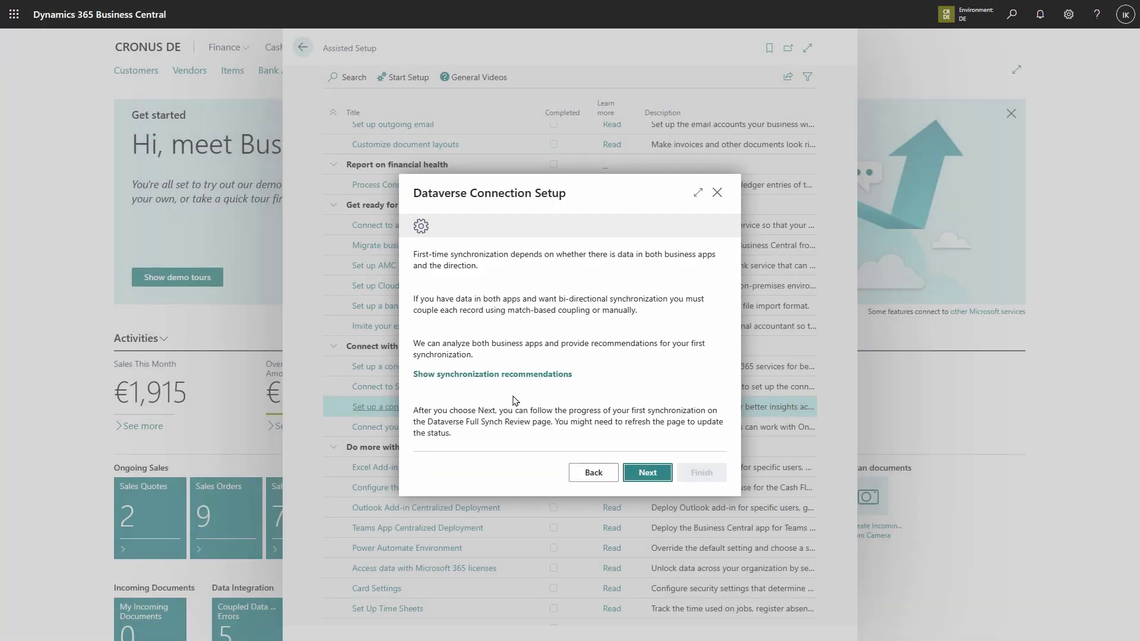
Review the synchronization recommendations and the selected coupling criteria for the Payment Terms mapping
click(485, 373)
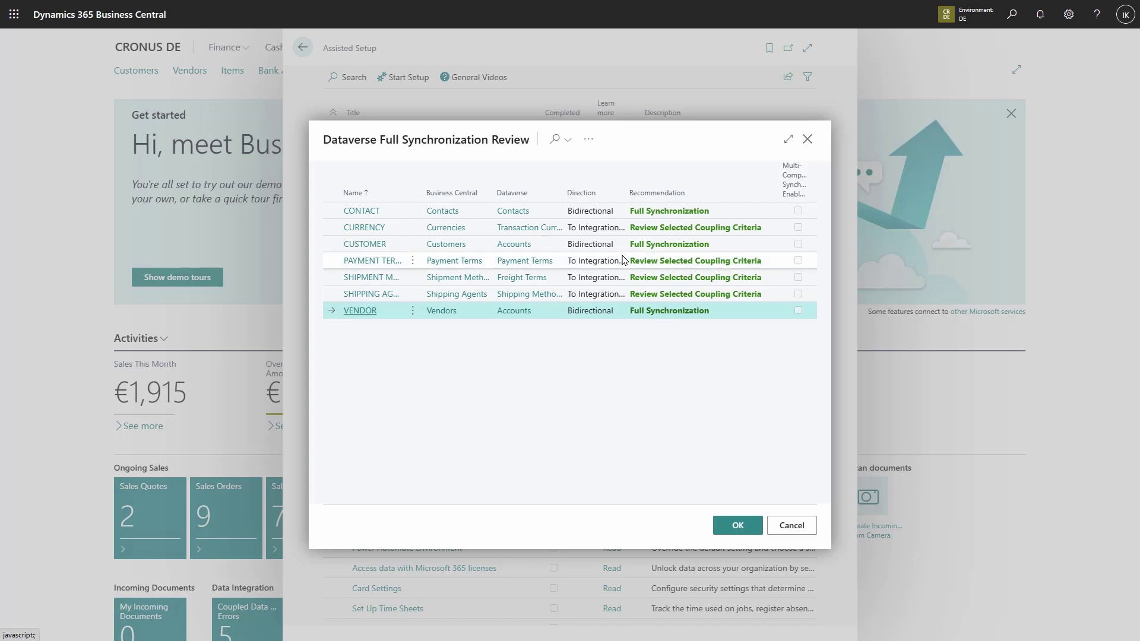
click(687, 262)
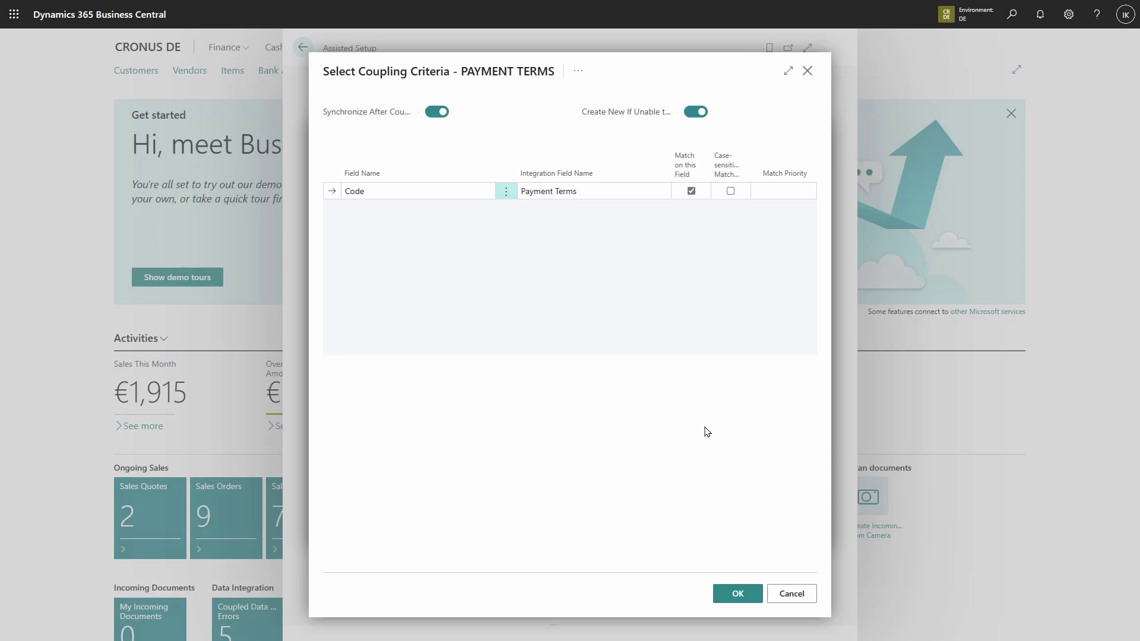
click(734, 596)
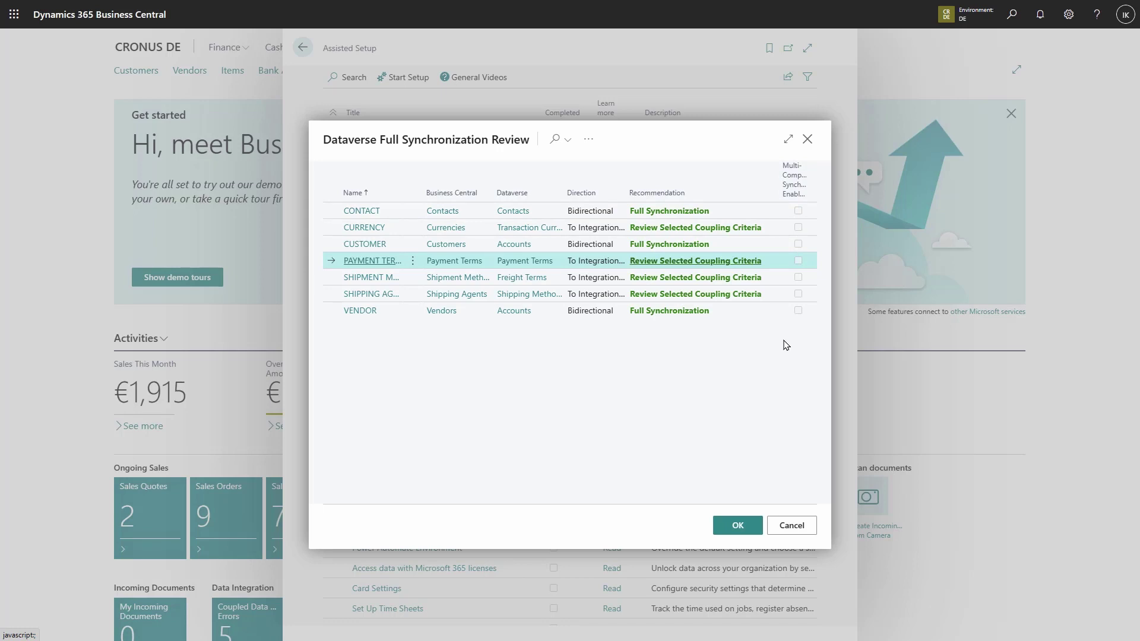
Enable multi-company synchronization for the CONTACT mapping and look at the contacts stored in Dataverse
click(735, 216)
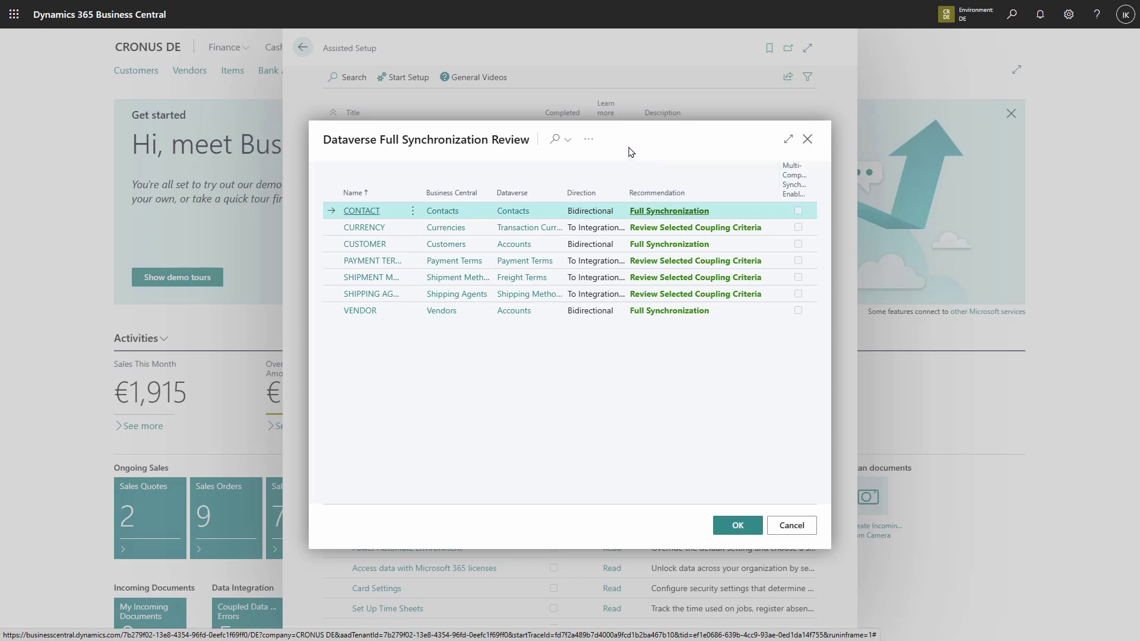
click(586, 138)
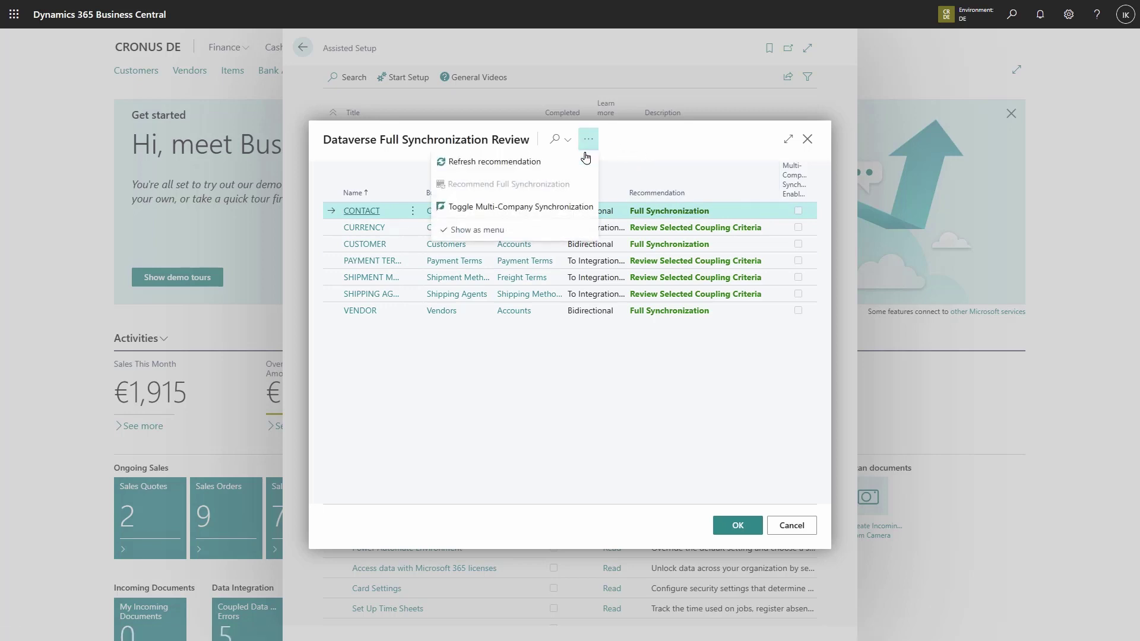
click(572, 207)
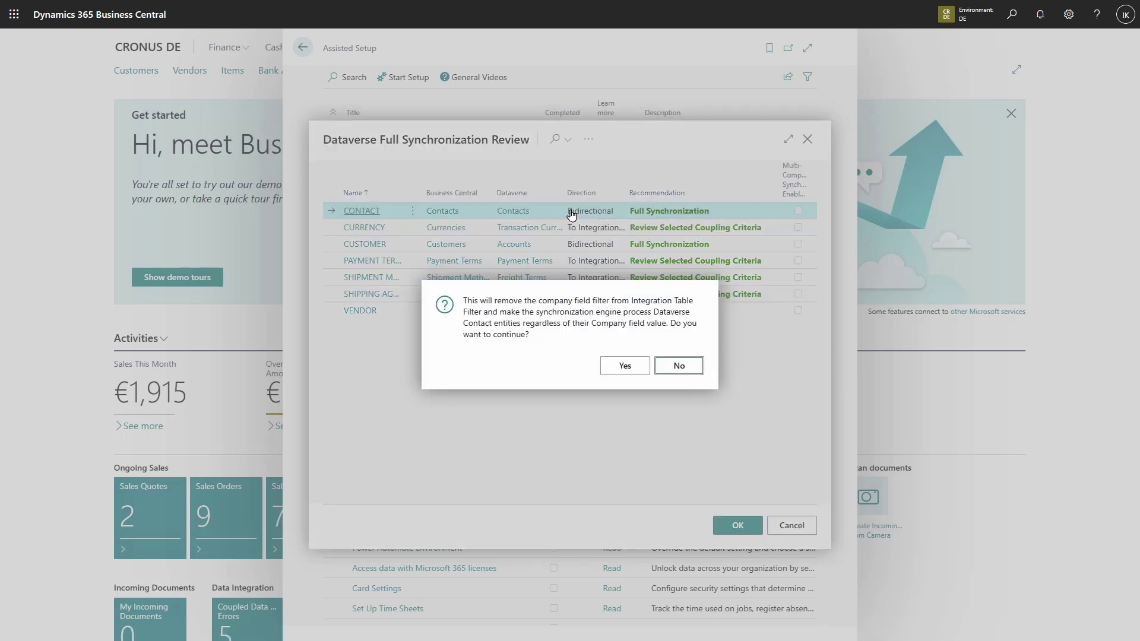
click(621, 368)
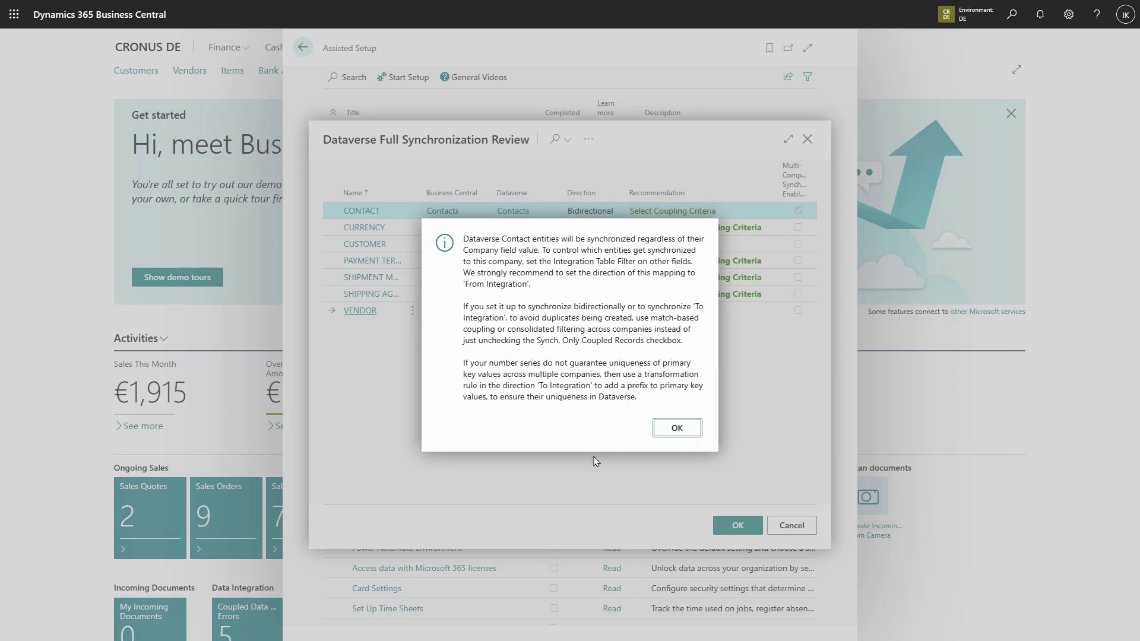
click(672, 428)
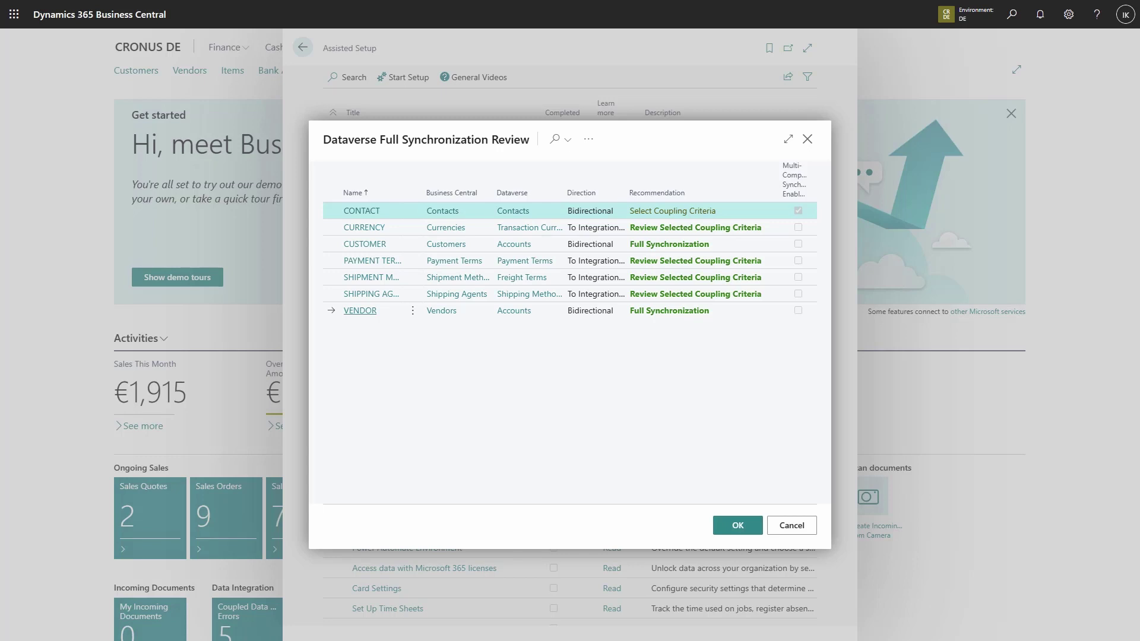
click(515, 212)
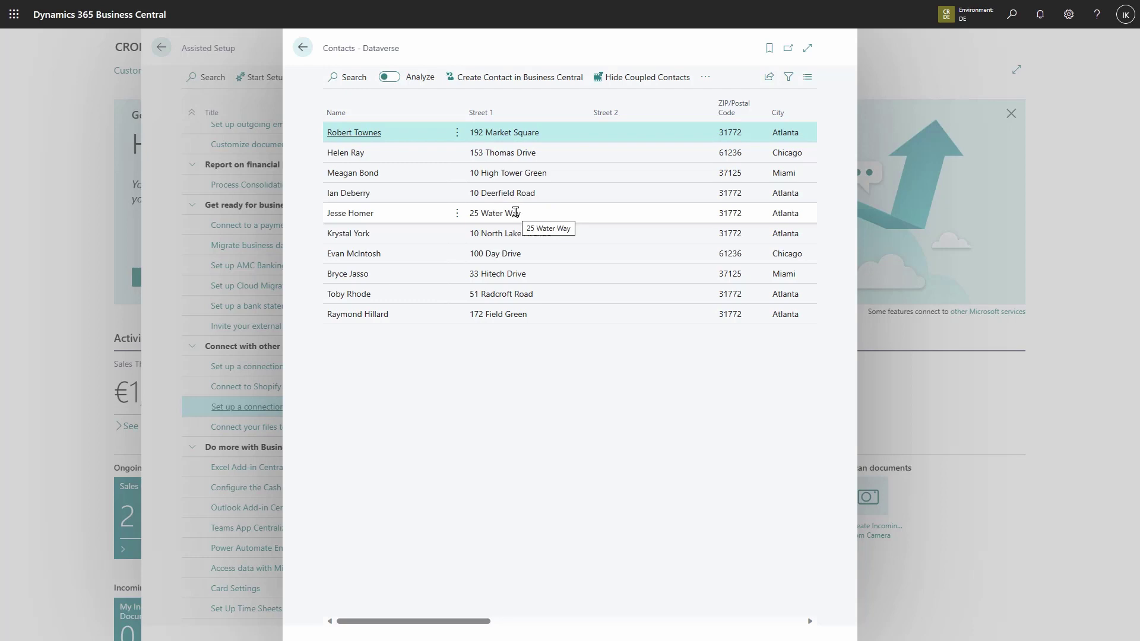
click(303, 58)
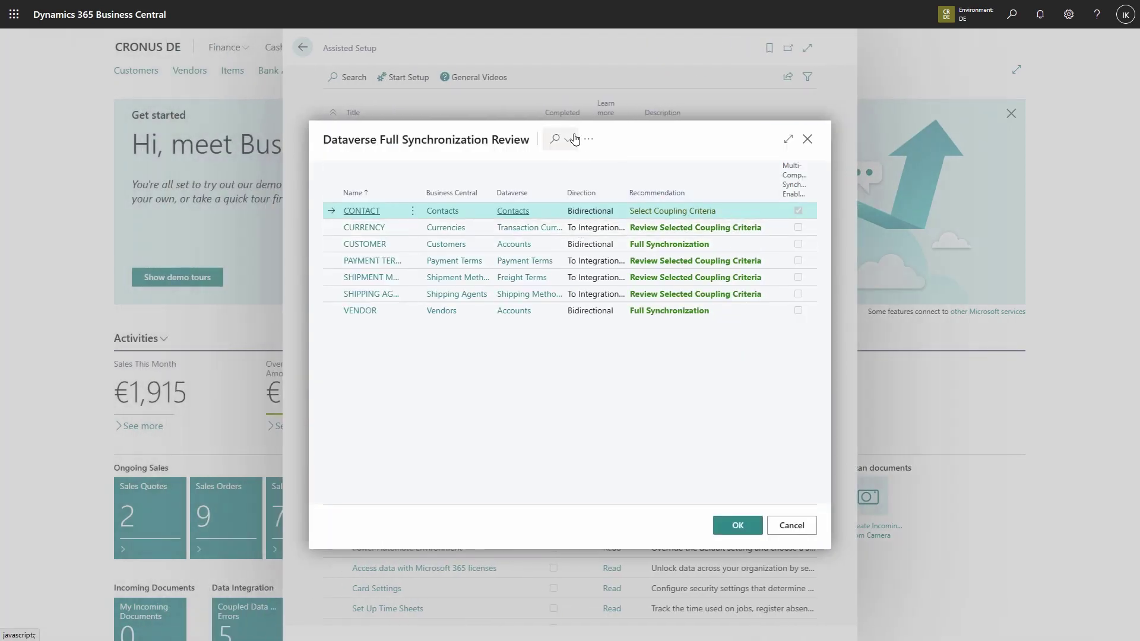
Turn off multi-company synchronization for the CONTACT mapping, resetting its company filter to the default
click(588, 139)
click(569, 208)
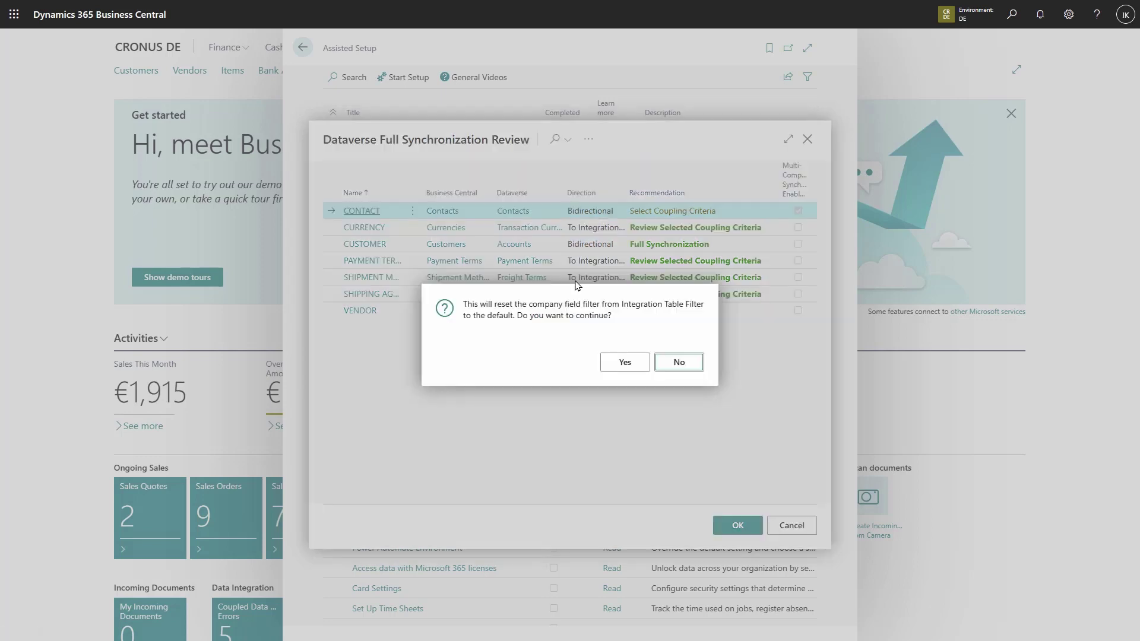
click(625, 363)
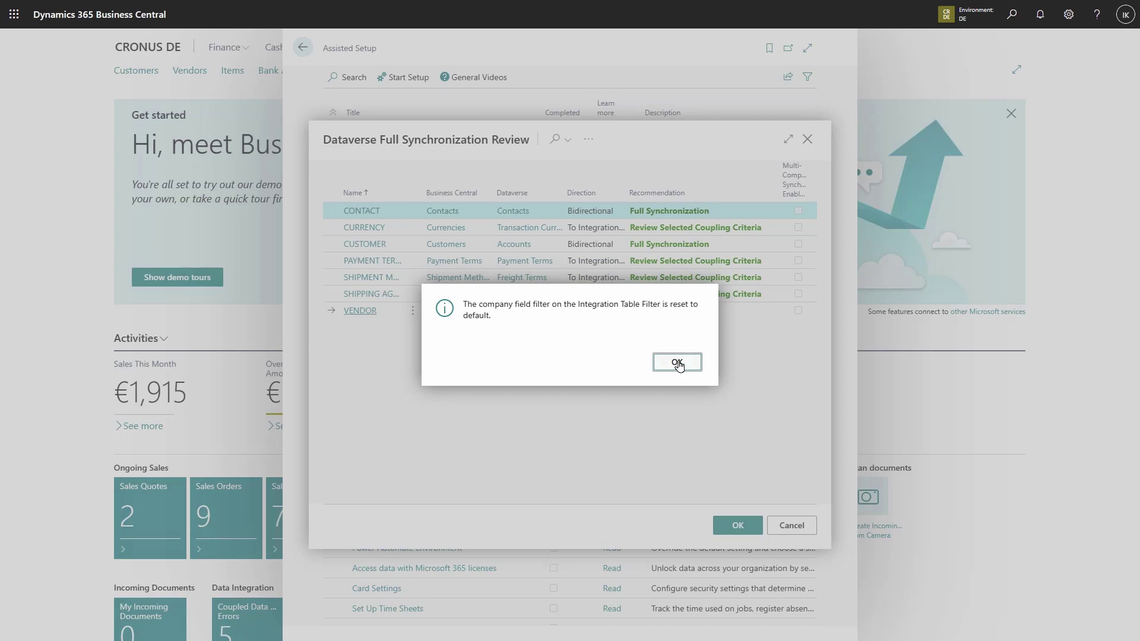
click(678, 363)
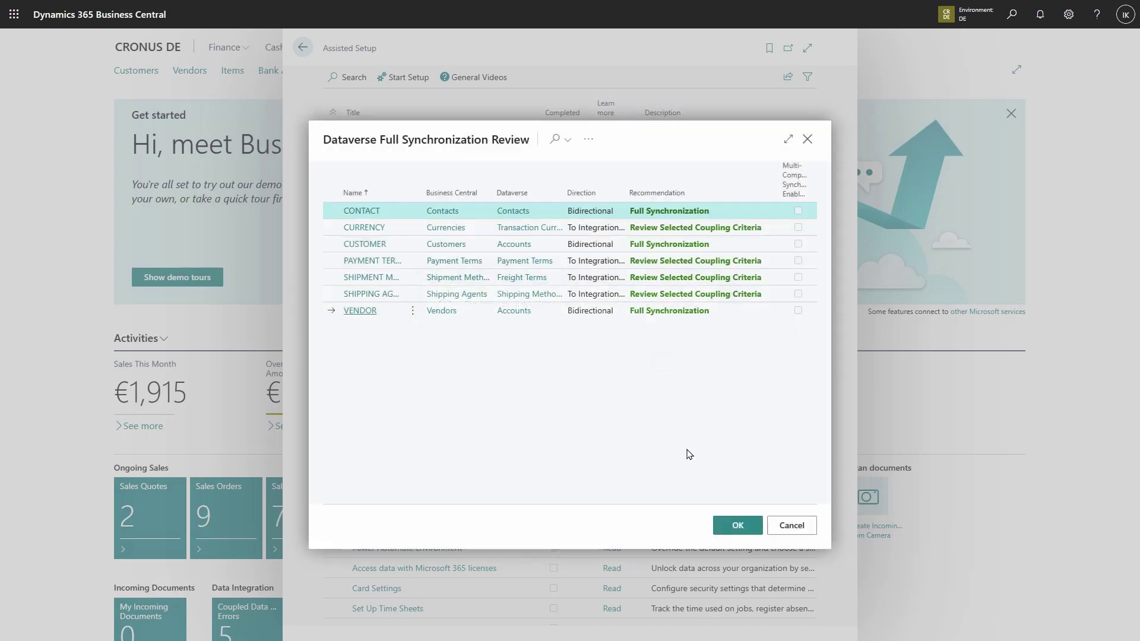
Close the full synchronization review and set the Dataverse connection to complete setup without synchronization
click(738, 526)
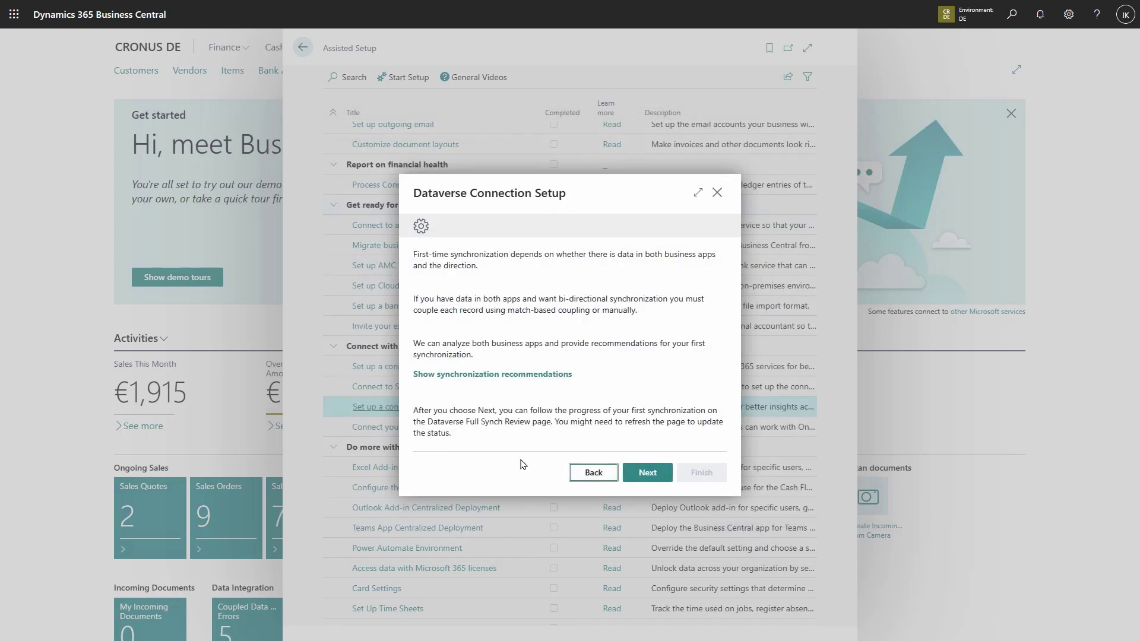
click(426, 431)
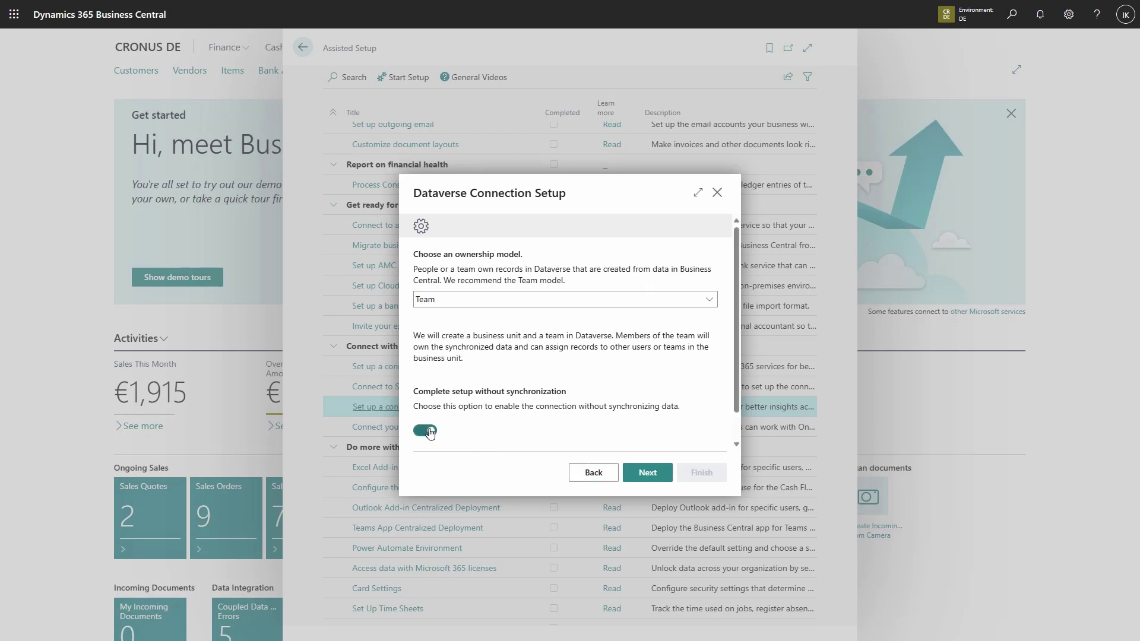
click(648, 473)
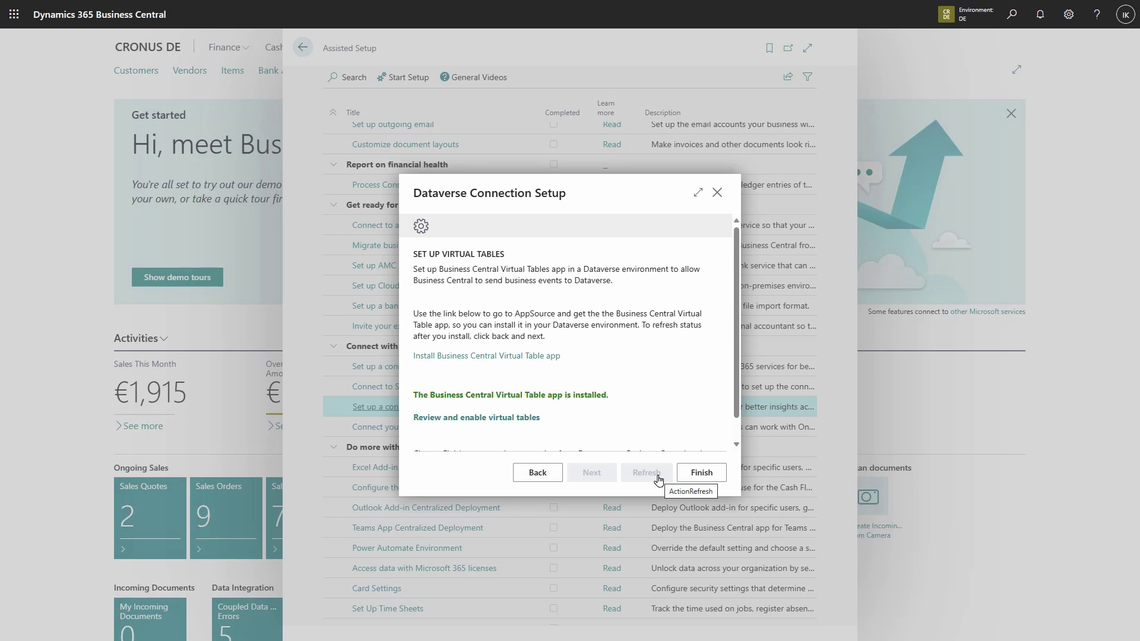
Enable the salesShipment and salesShipmentLine virtual tables and finish the Dataverse connection setup
click(508, 418)
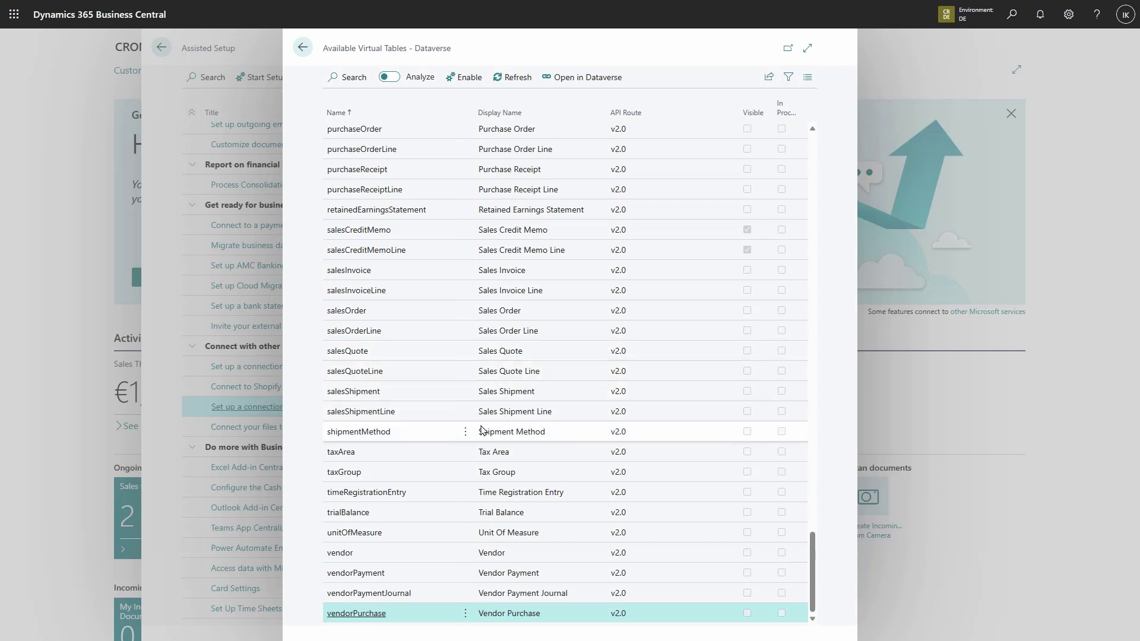
click(557, 392)
shift+click(582, 417)
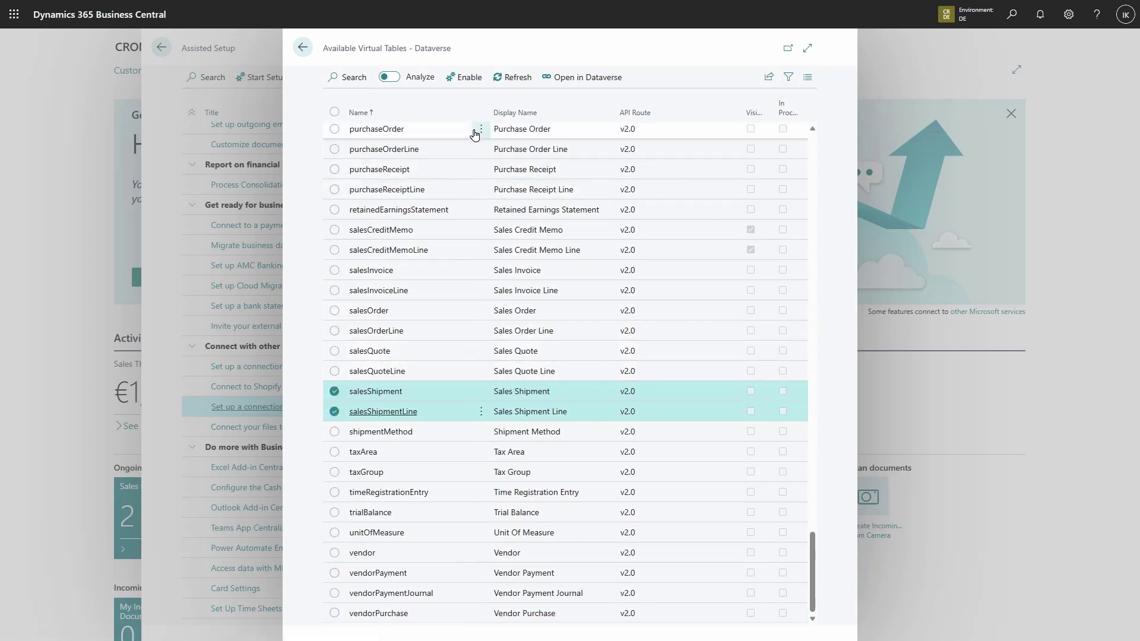
click(455, 78)
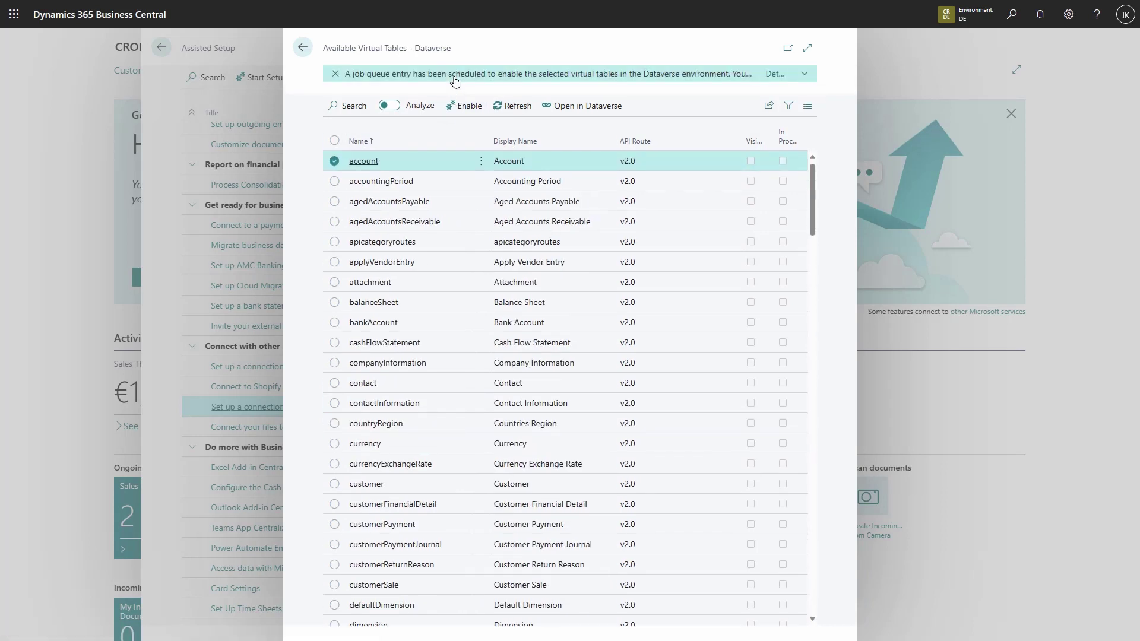
key(Escape)
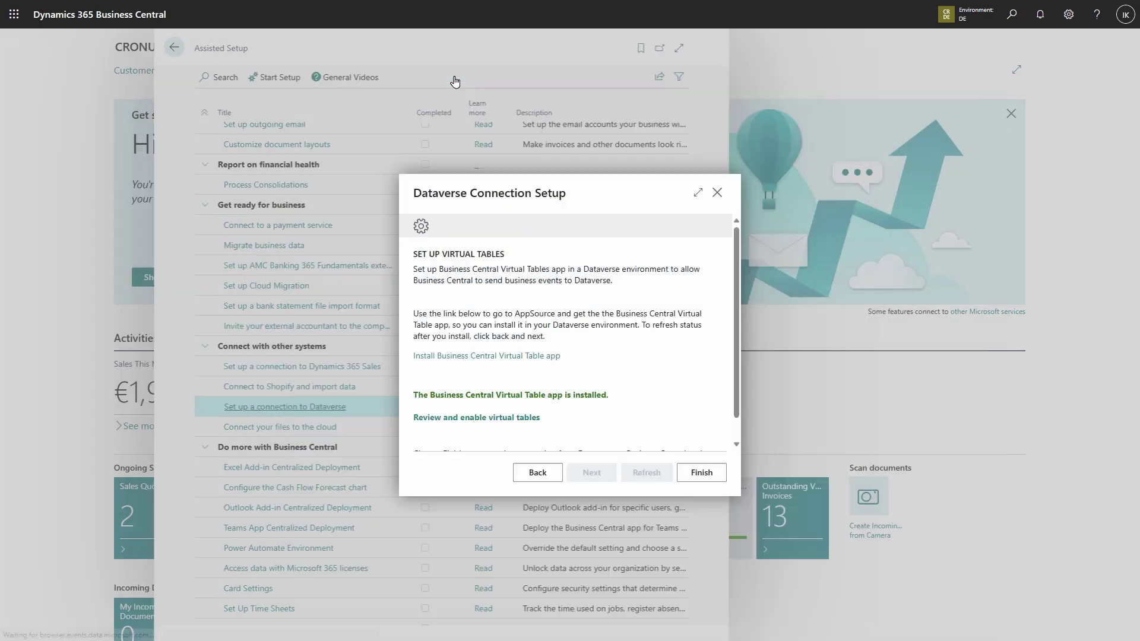
click(705, 478)
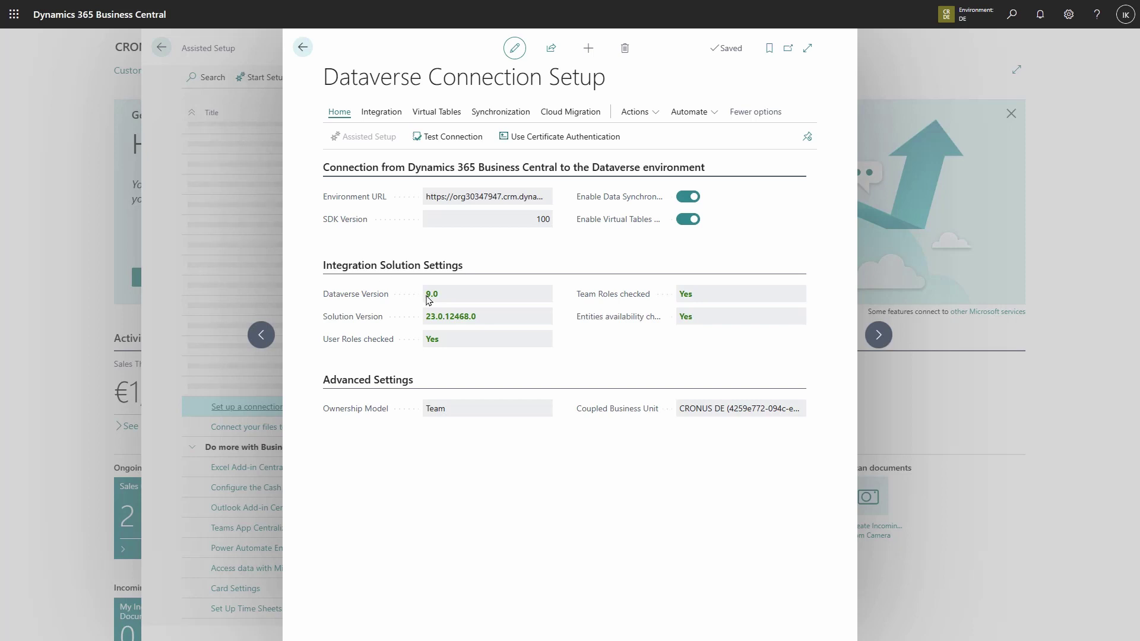
Find the Microsoft Dynamics 365 Connection Setup page and enable the connection to Dynamics 365 Sales
key(alt+q)
text(dyn coo)
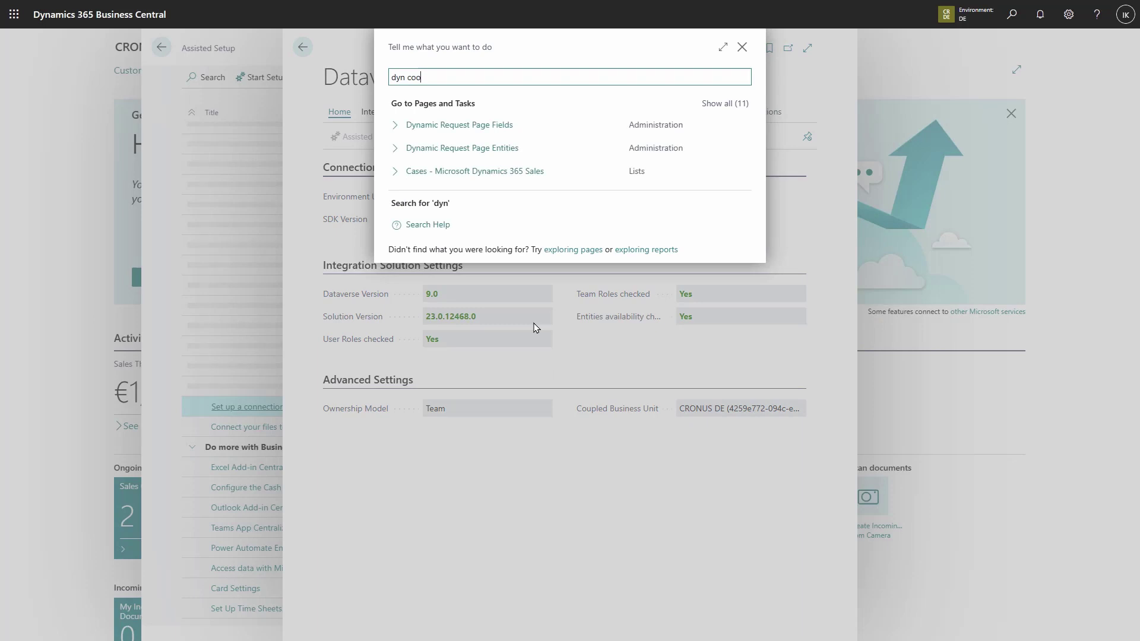
key(BackSpace)
text(nn)
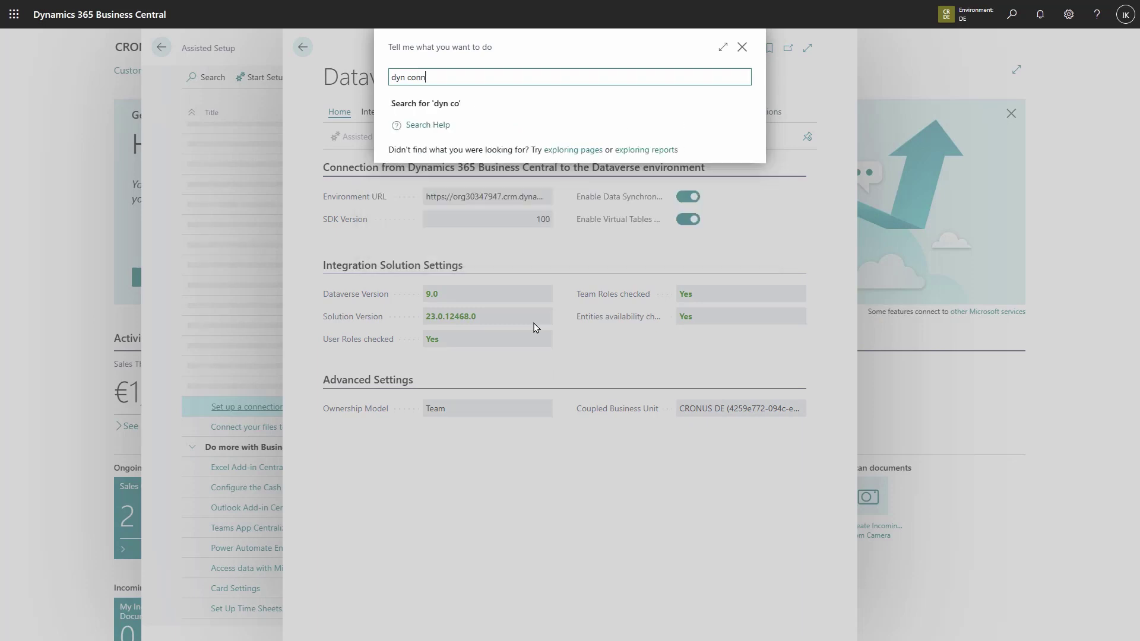
click(545, 125)
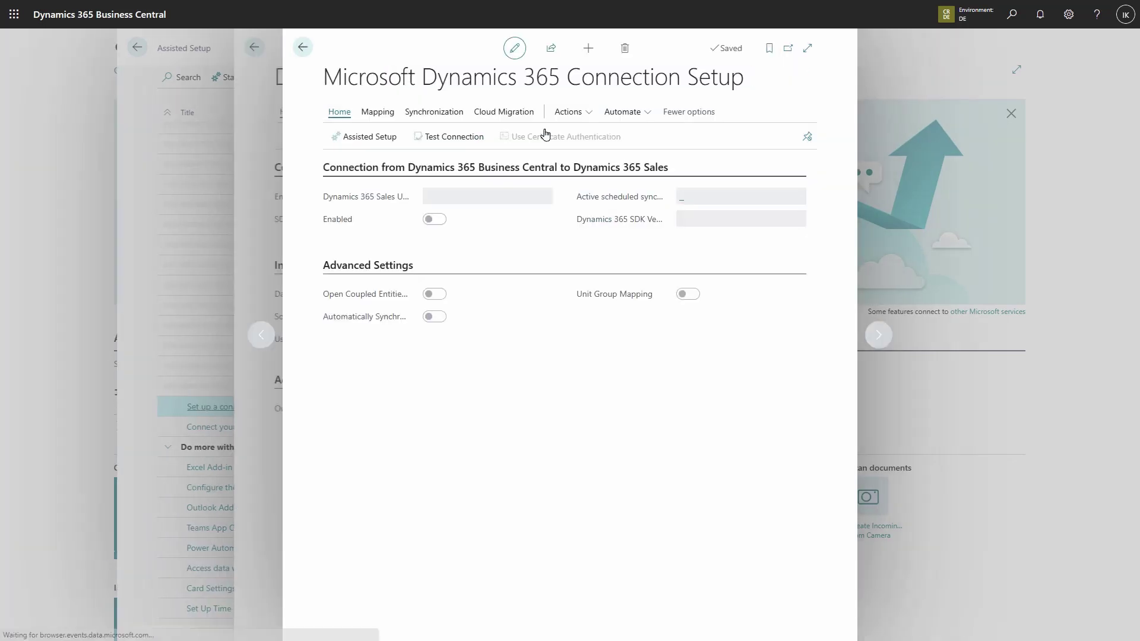
click(441, 221)
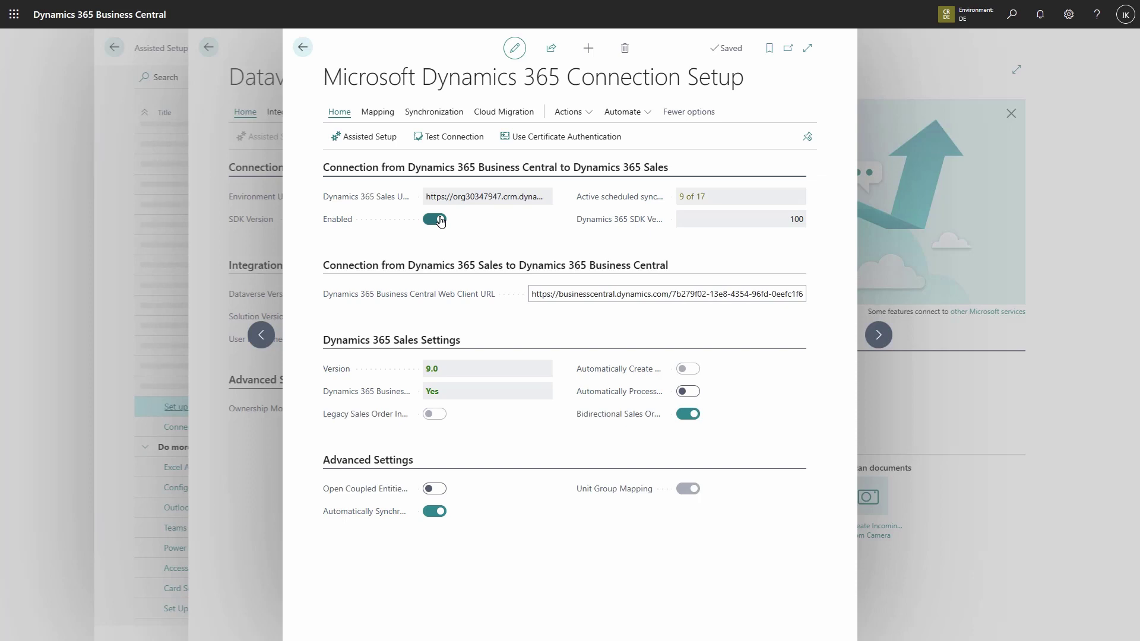
Find the General Ledger Setup page and check the company's LCY Code
key(alt+q)
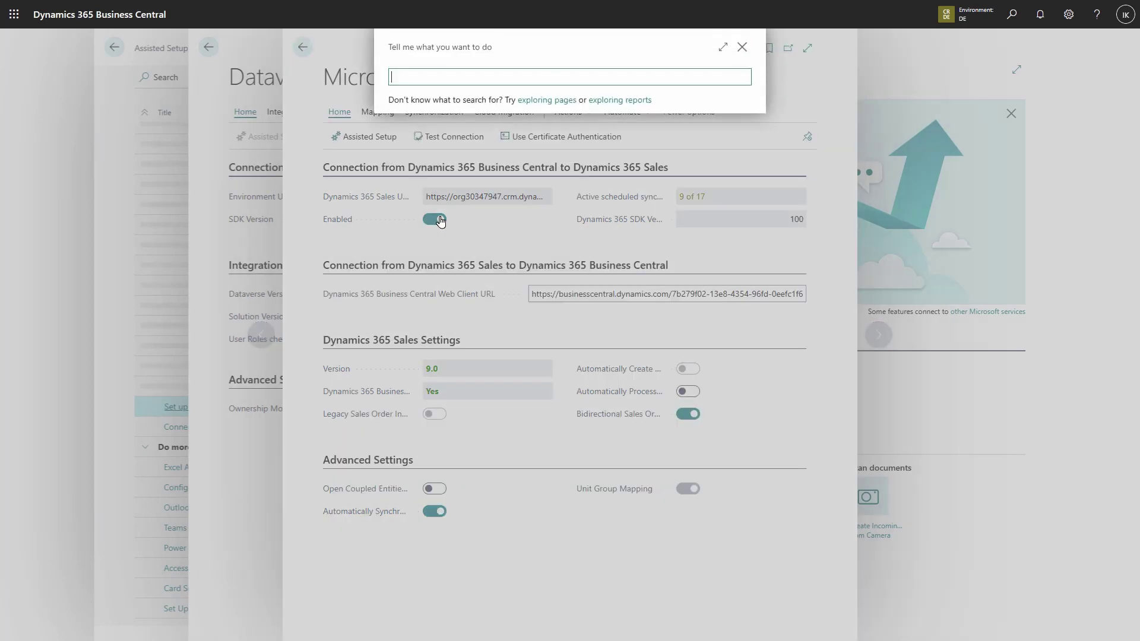
text(gen le)
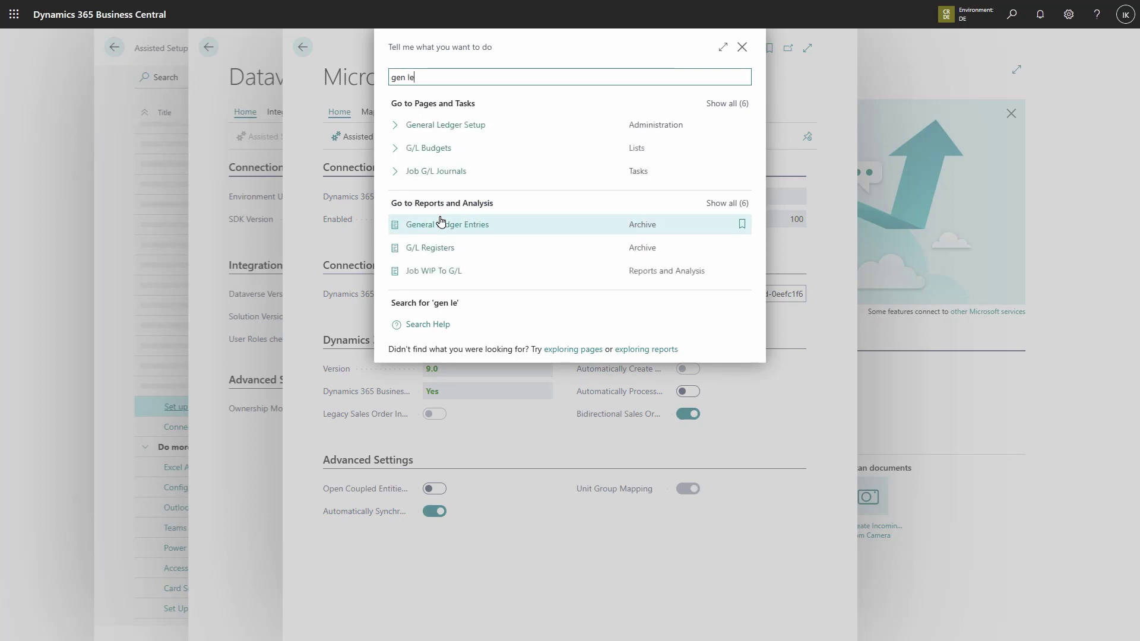
click(450, 124)
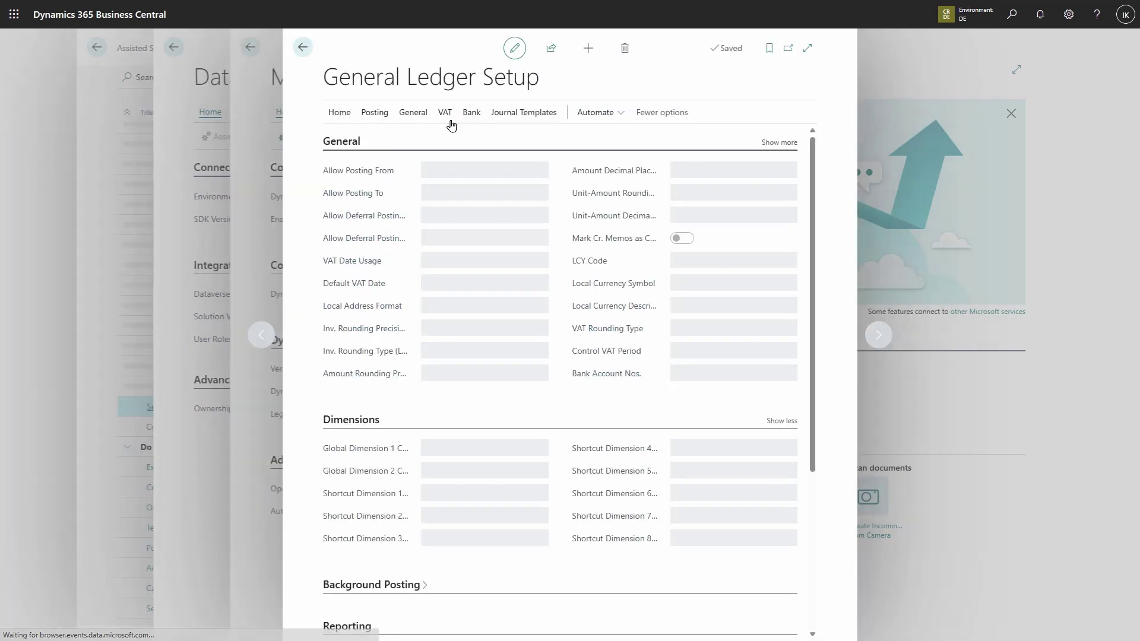
click(706, 260)
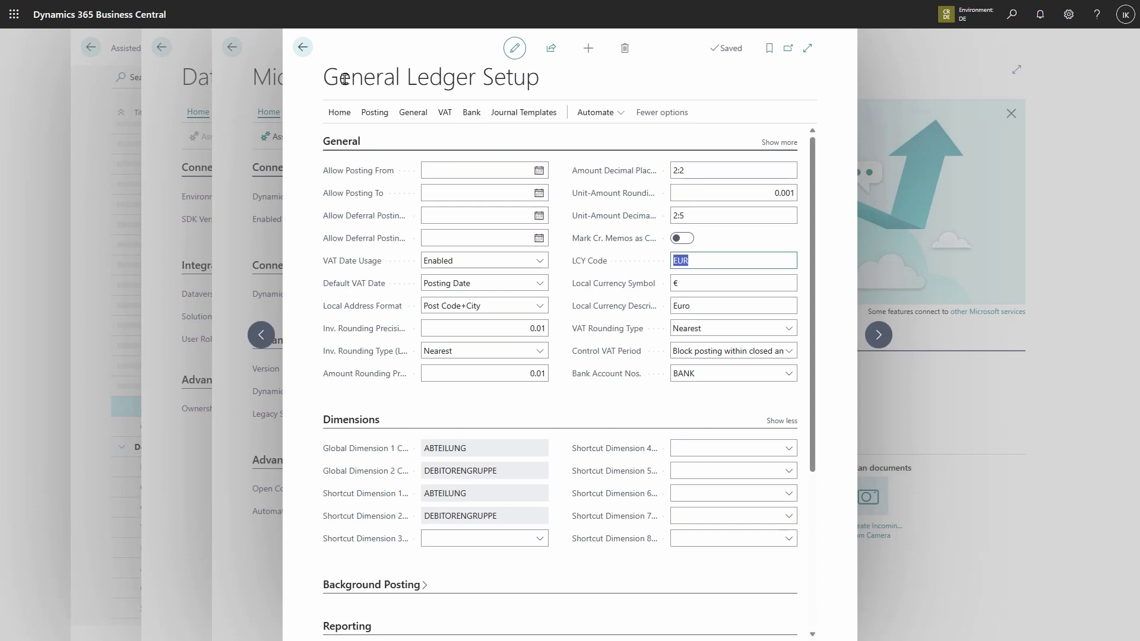
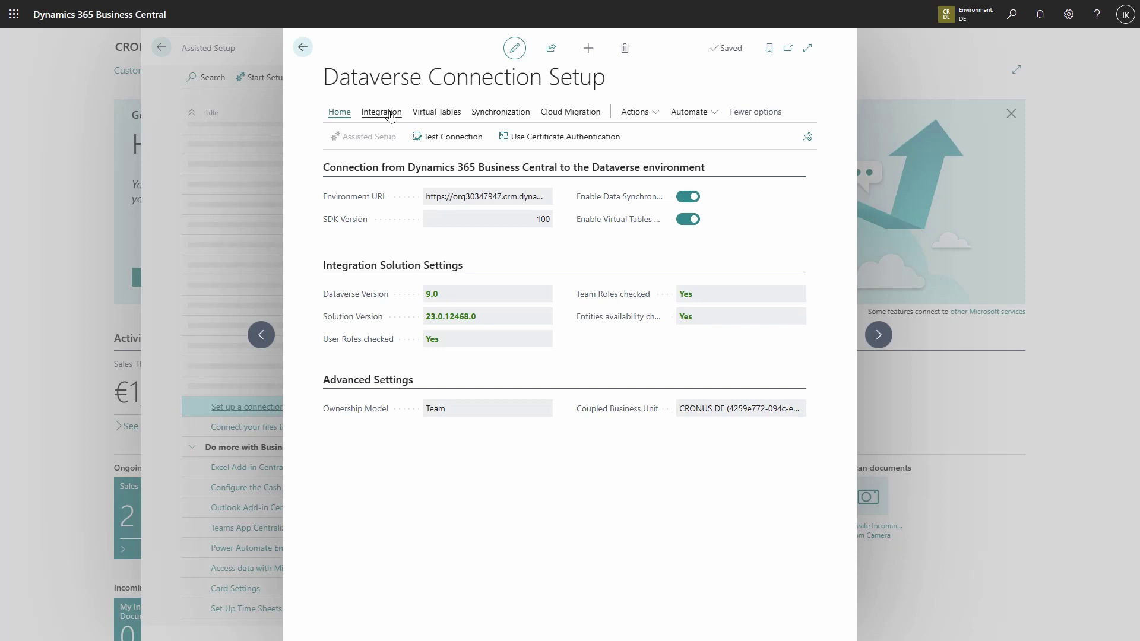
Open the integration table mappings from the Dataverse connection setup and select the CUSTOMER mapping
click(378, 189)
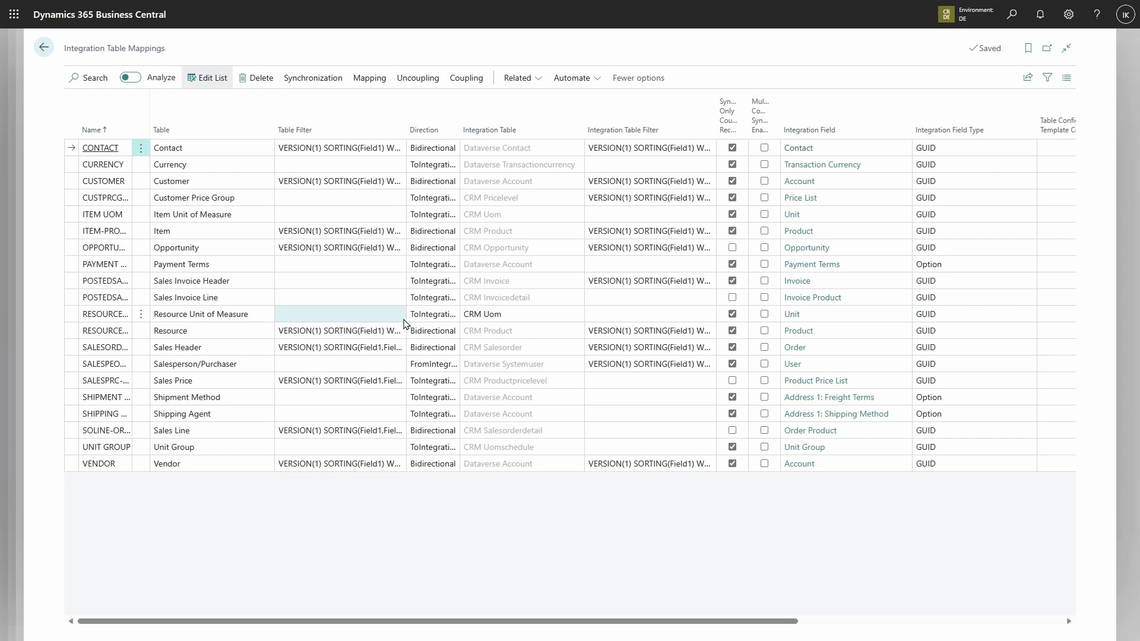
click(236, 183)
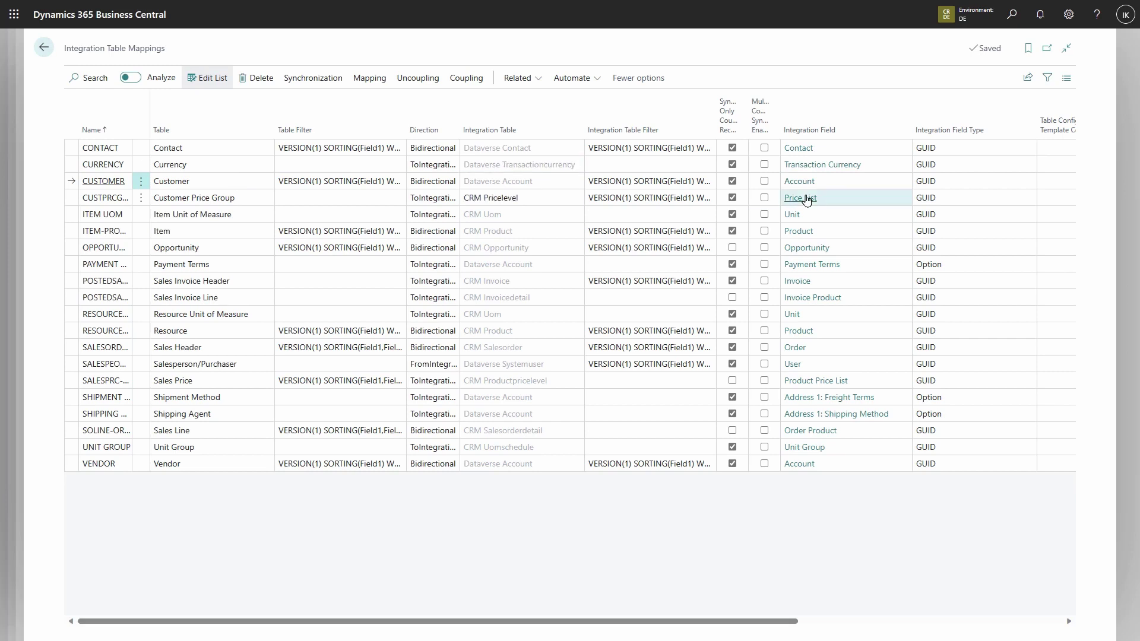
click(765, 181)
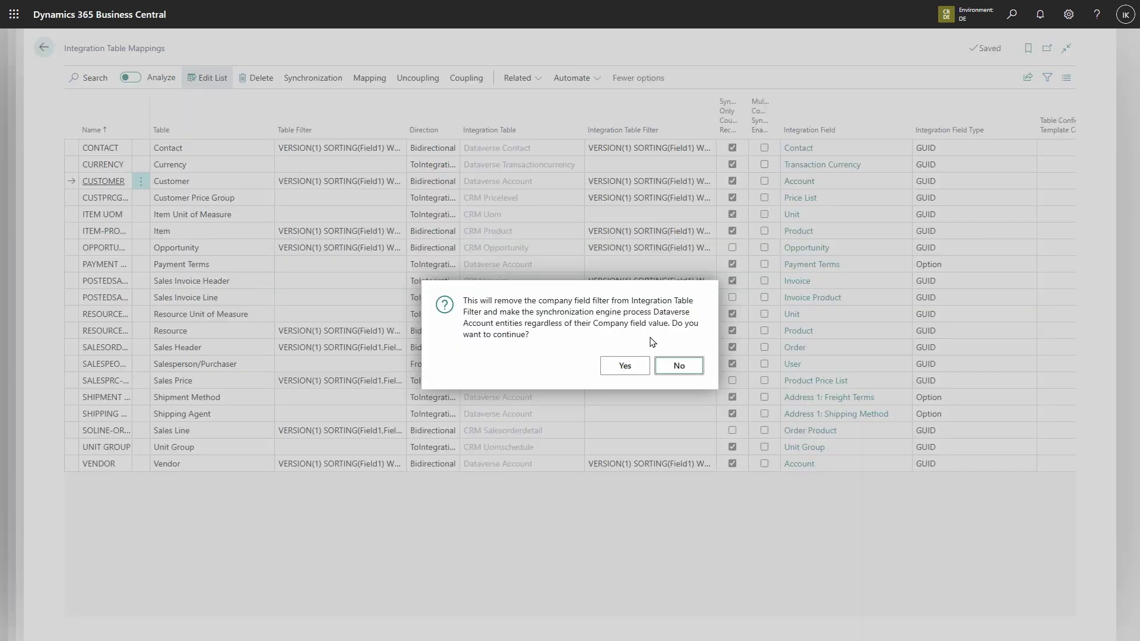
click(626, 366)
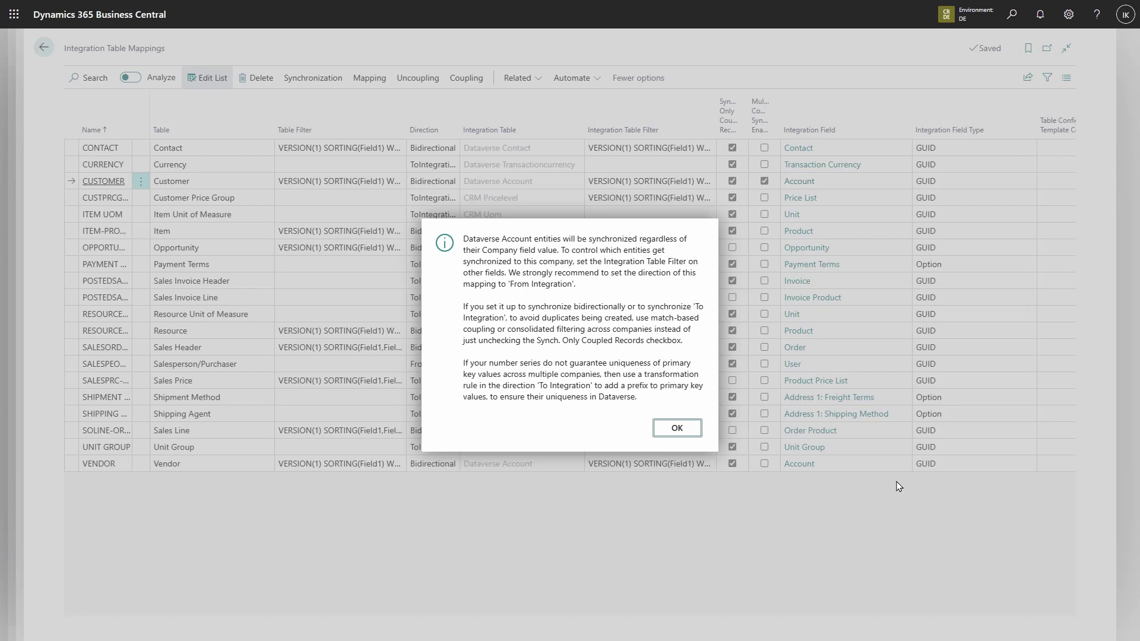
click(682, 428)
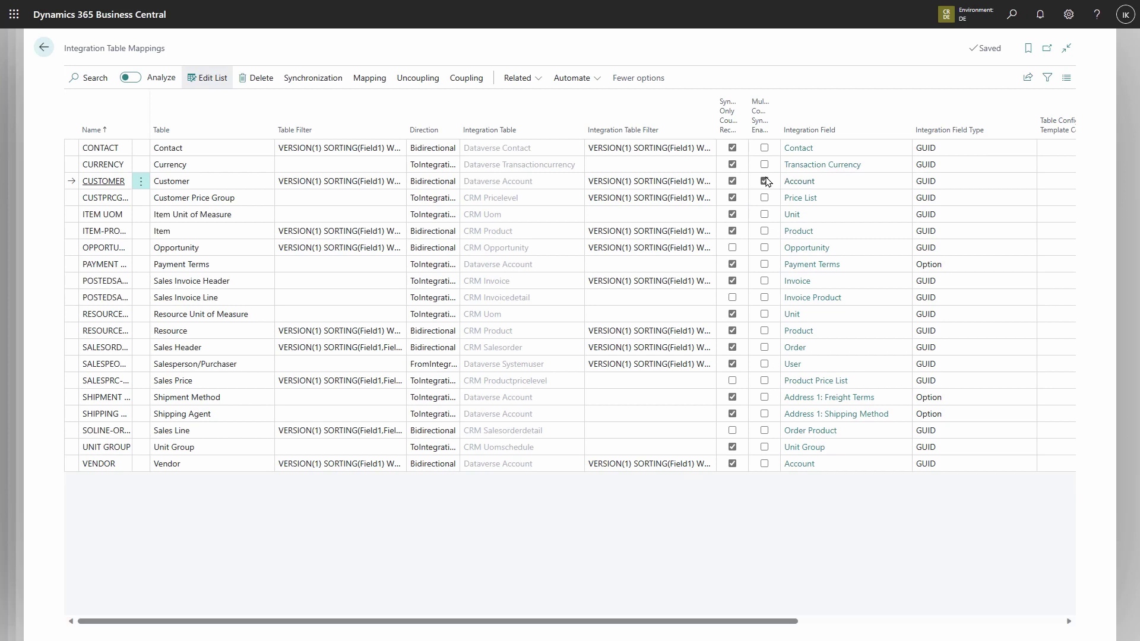
click(765, 181)
click(624, 363)
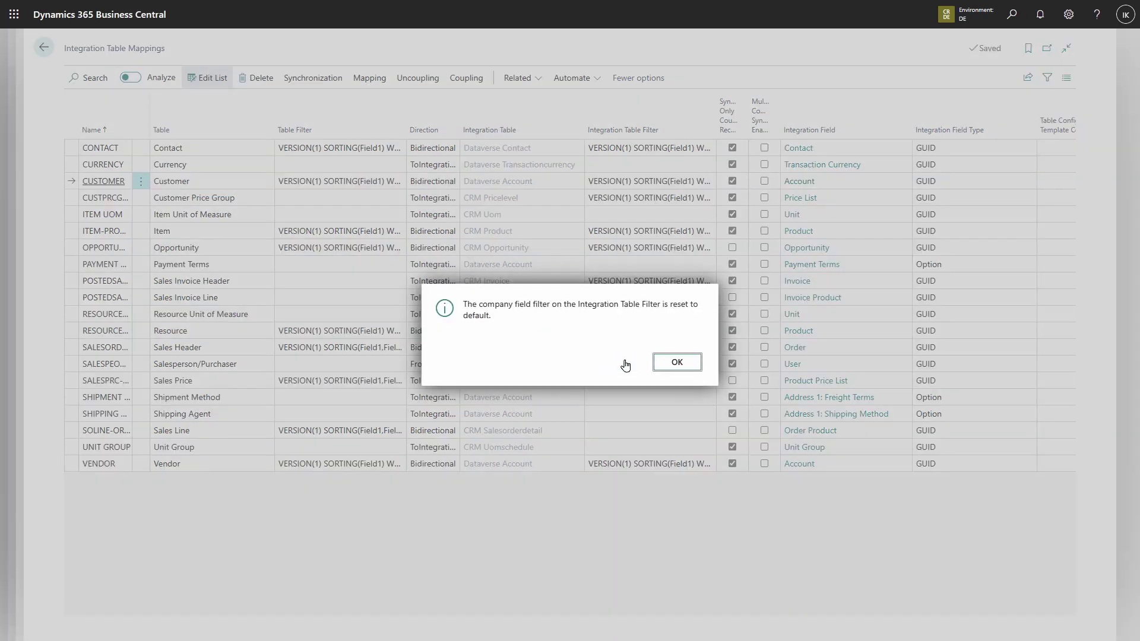
click(687, 368)
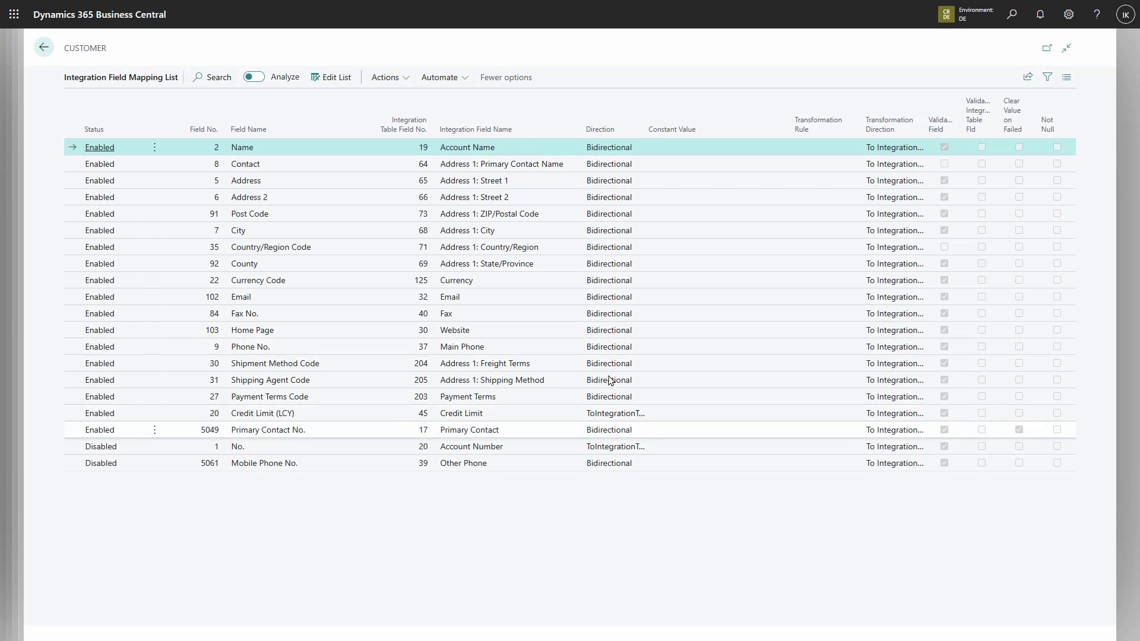
Open the CUSTOMER mapping's field list for editing and set the No. field's status to Enabled
click(341, 81)
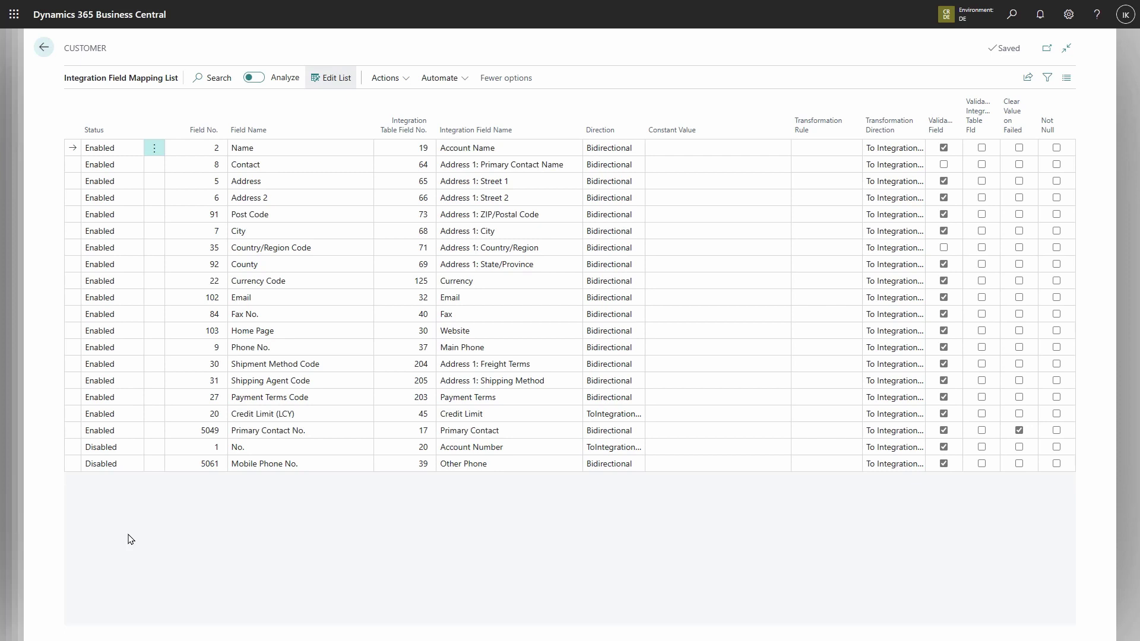
click(129, 451)
click(131, 451)
click(129, 469)
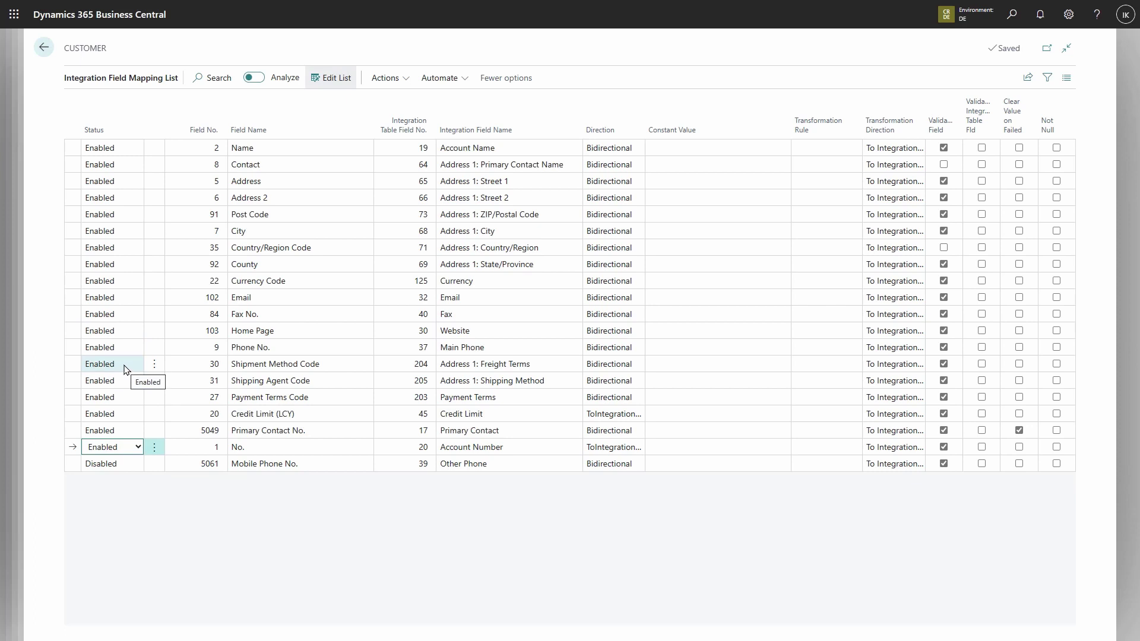
Set the status of the Shipment Method Code, Shipping Agent Code, Payment Terms Code and Currency Code field mappings to Disabled
click(125, 370)
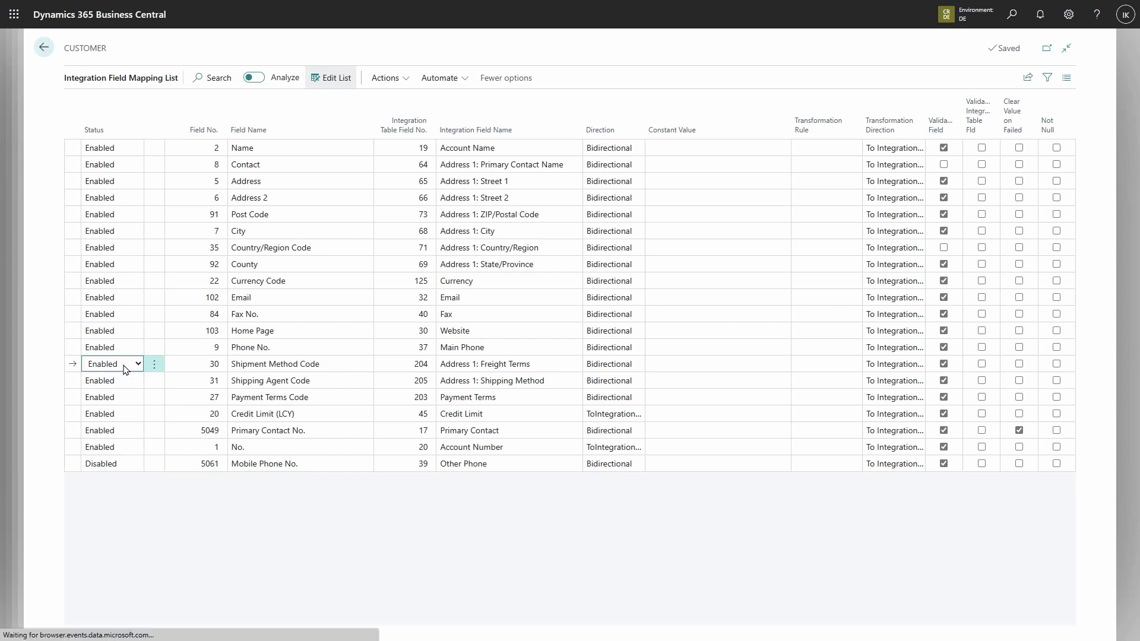
click(125, 369)
click(123, 393)
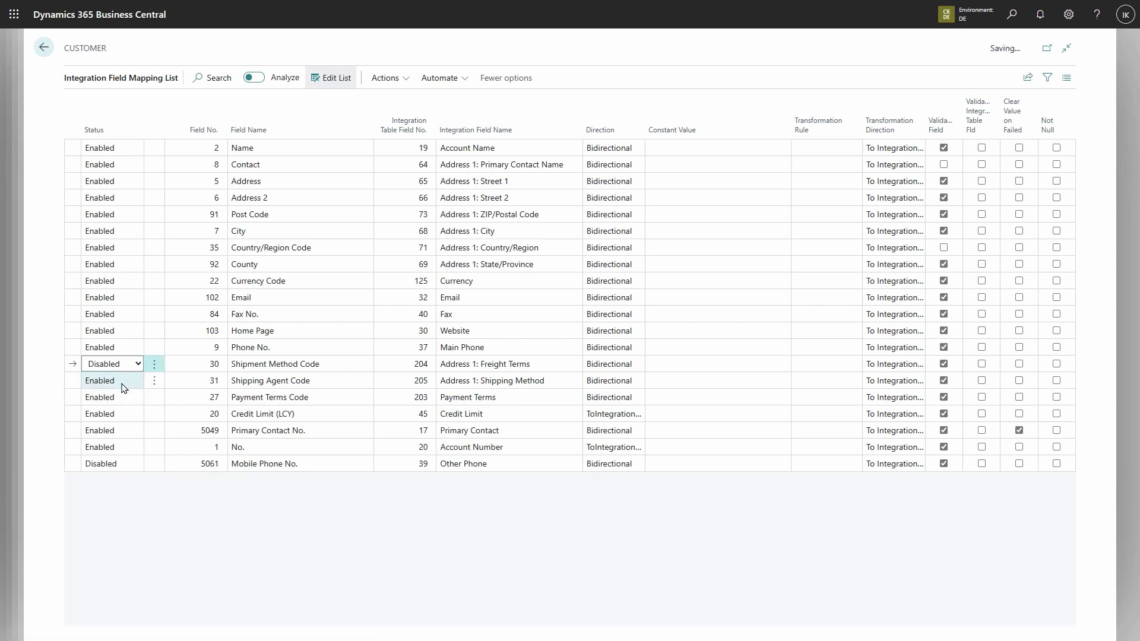
click(120, 381)
click(120, 381)
click(119, 408)
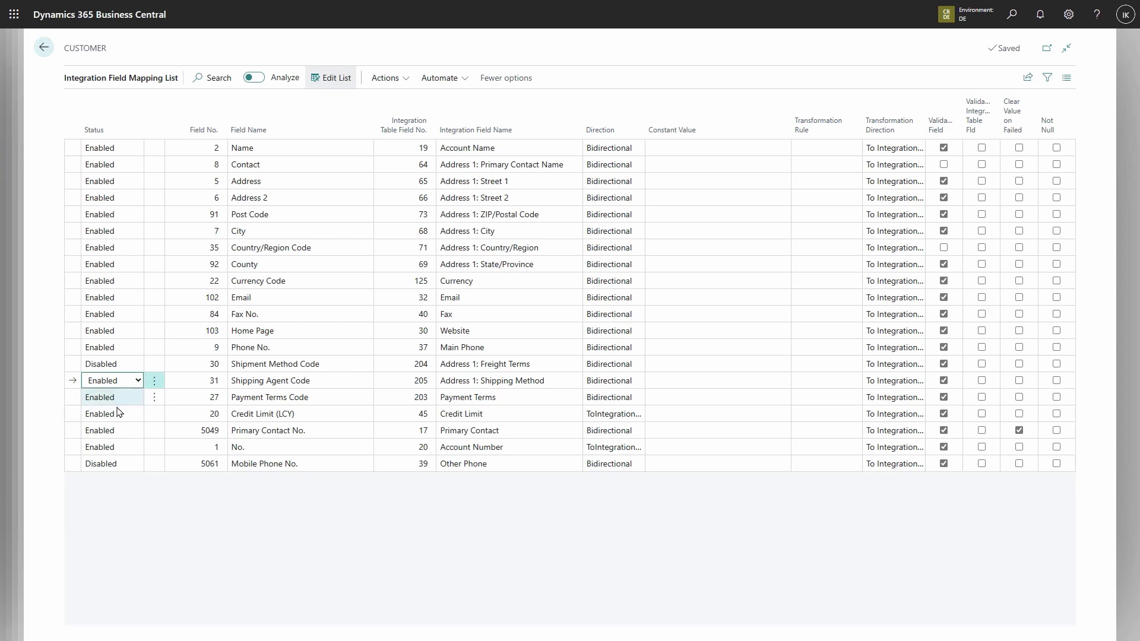
click(135, 402)
click(134, 402)
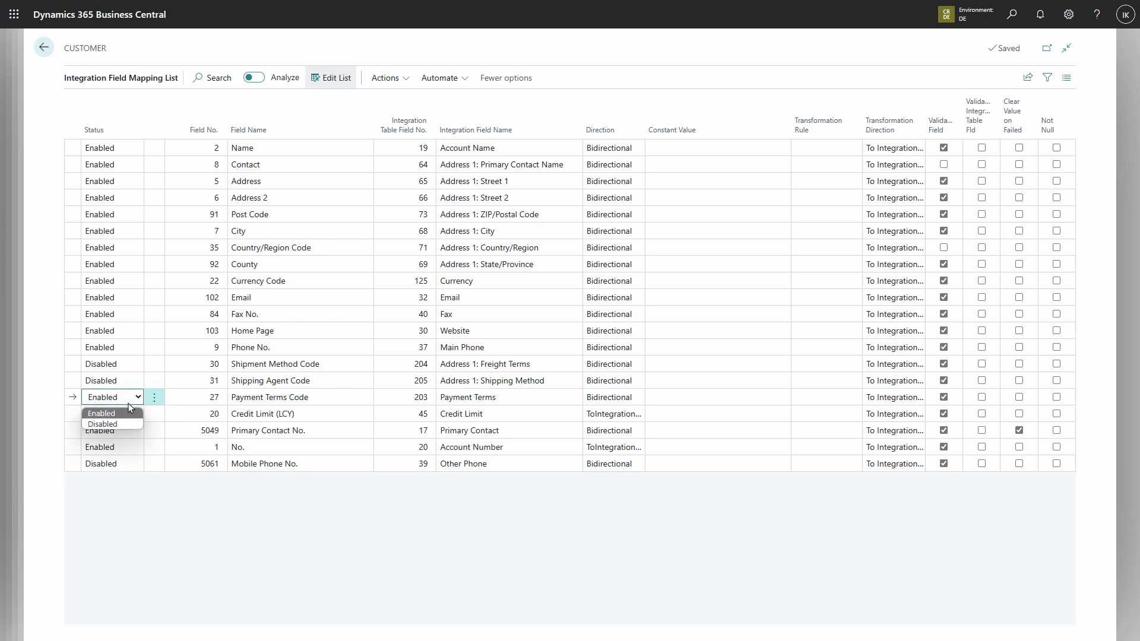
click(128, 424)
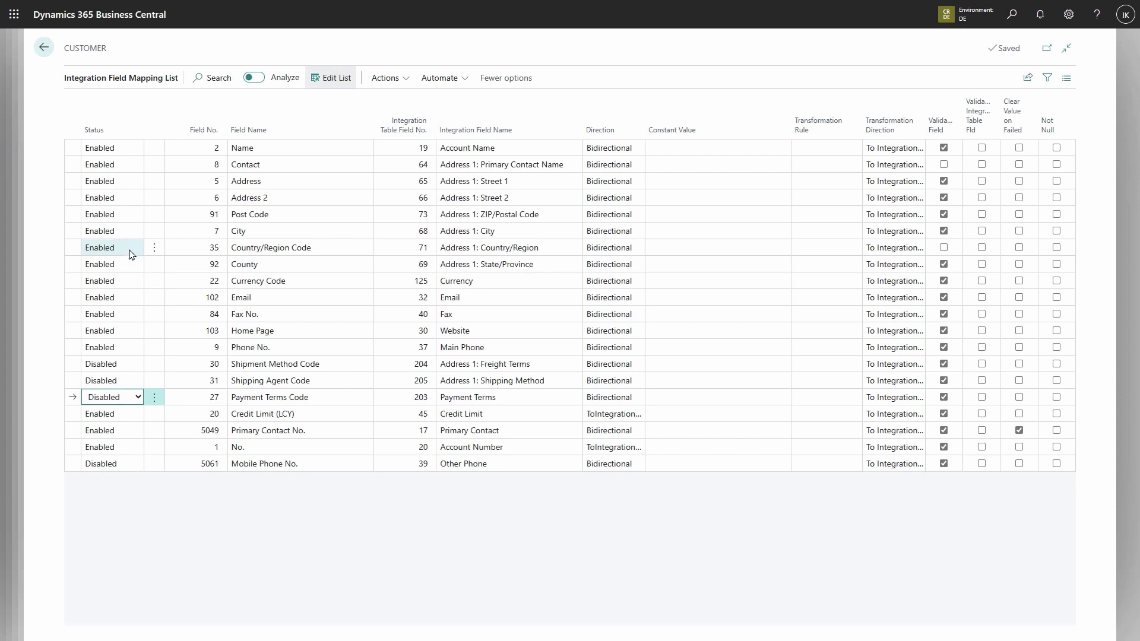
click(133, 284)
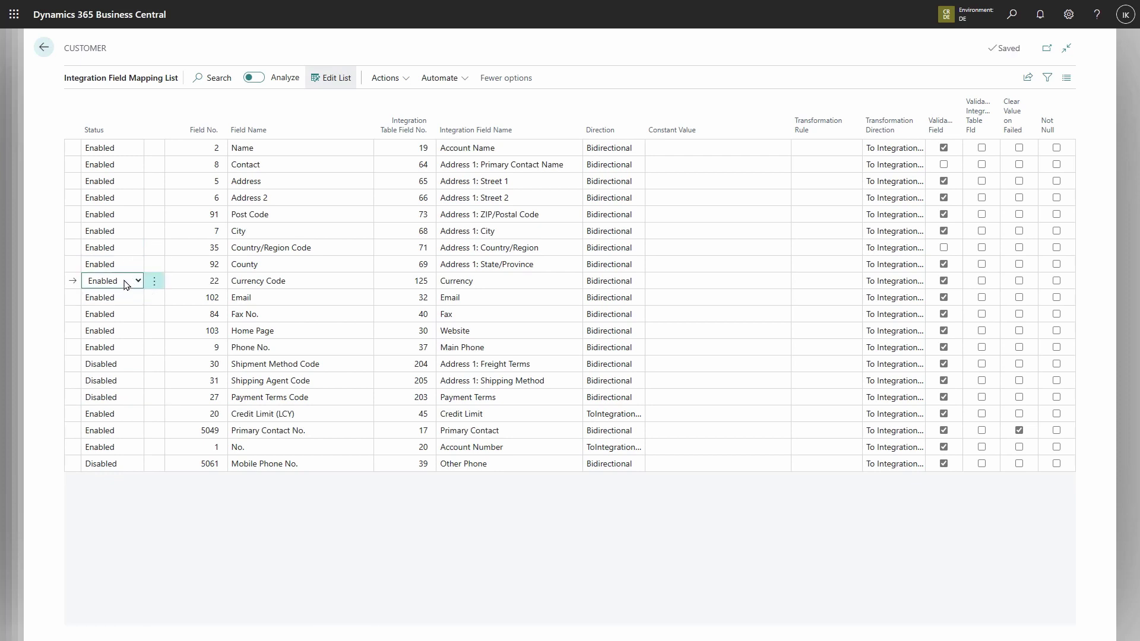
click(130, 281)
click(121, 308)
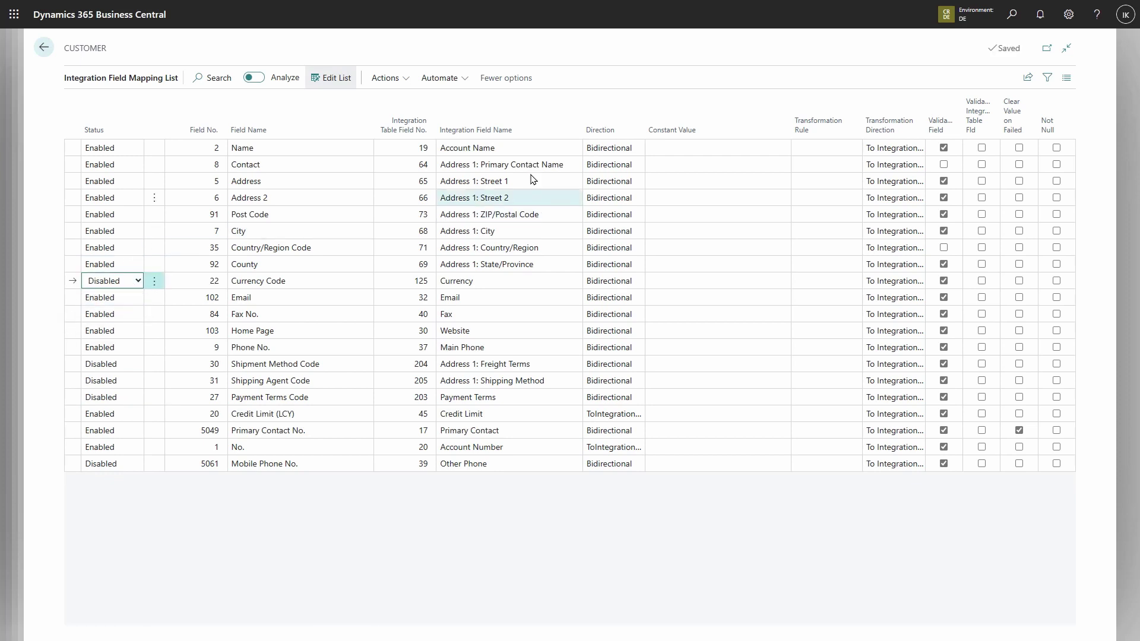
Set the direction of the Name and Home Page field mappings to FromIntegrationTable and return to the table mappings
click(628, 153)
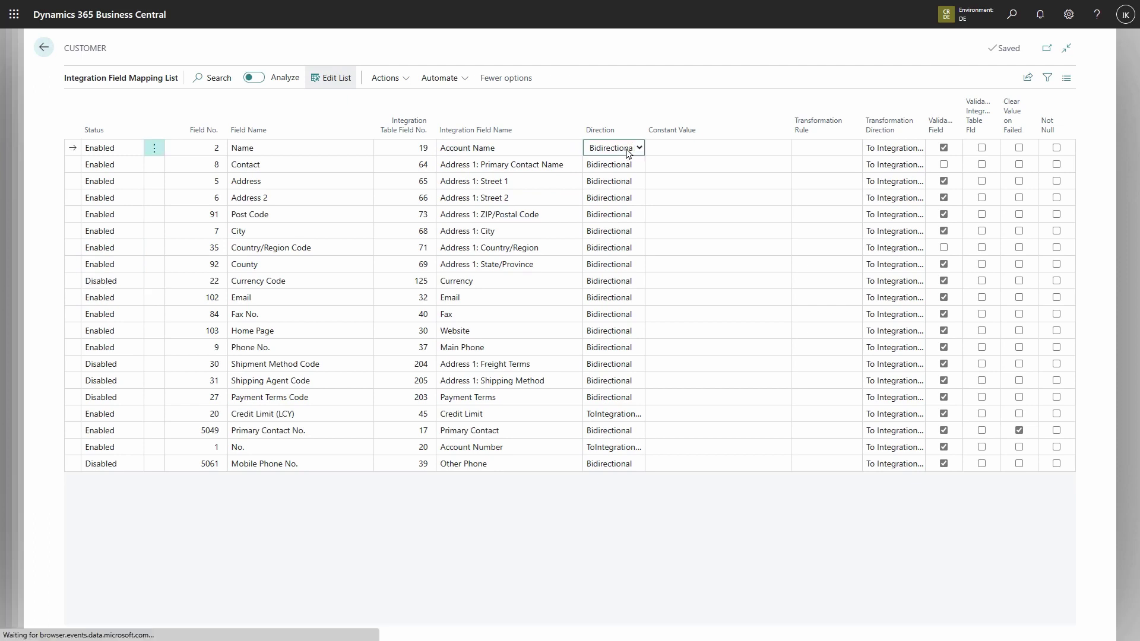
click(628, 151)
click(623, 187)
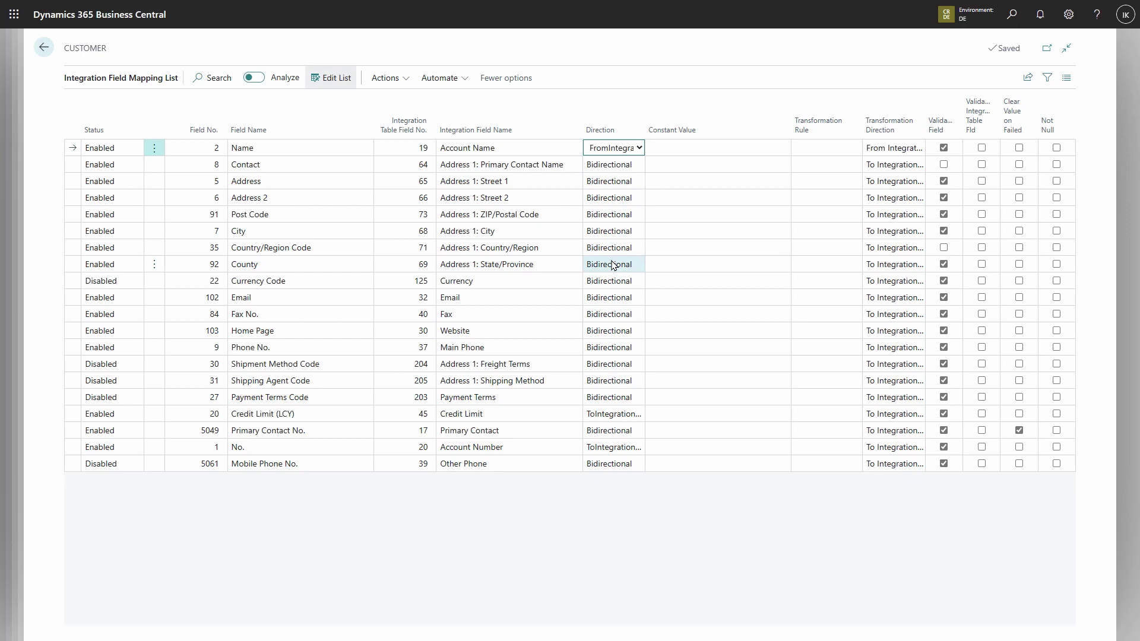
click(621, 332)
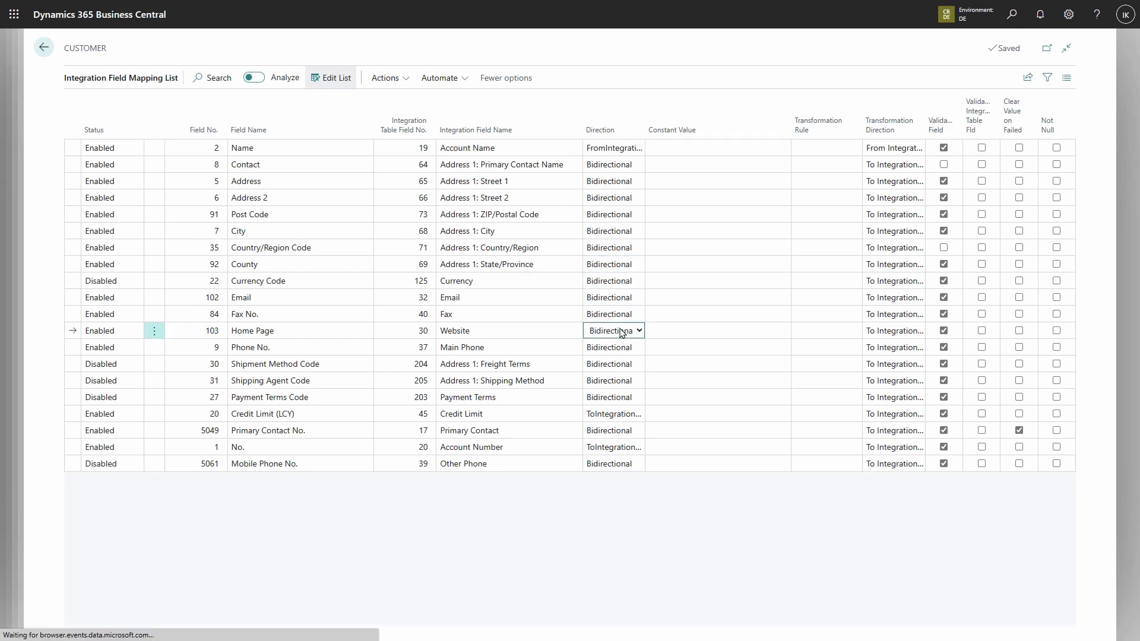
click(621, 331)
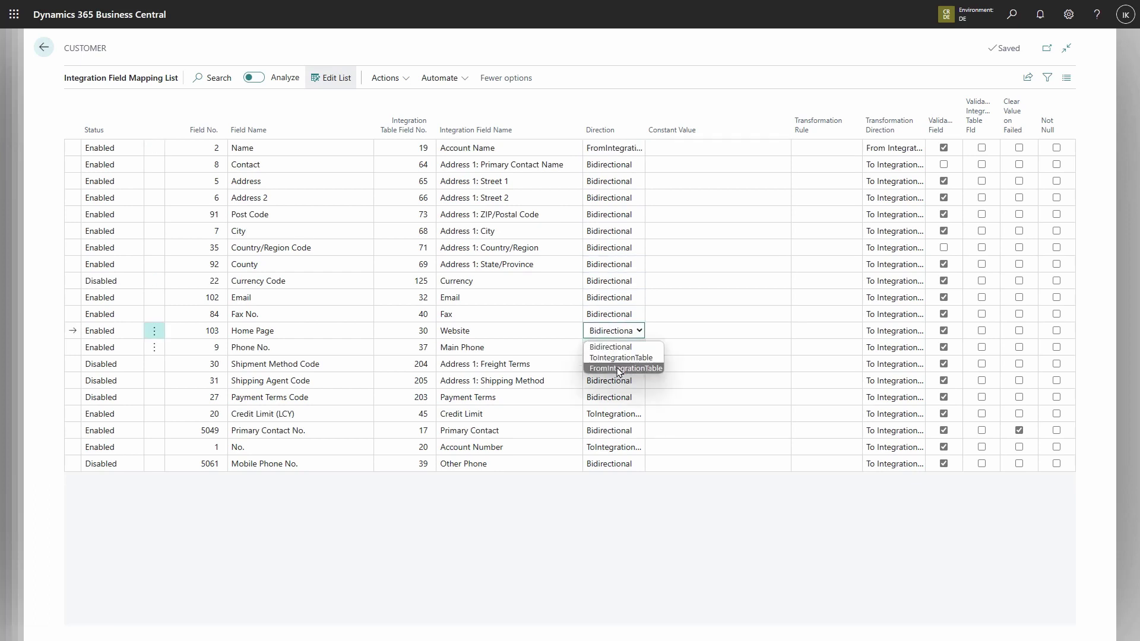
click(618, 368)
click(45, 48)
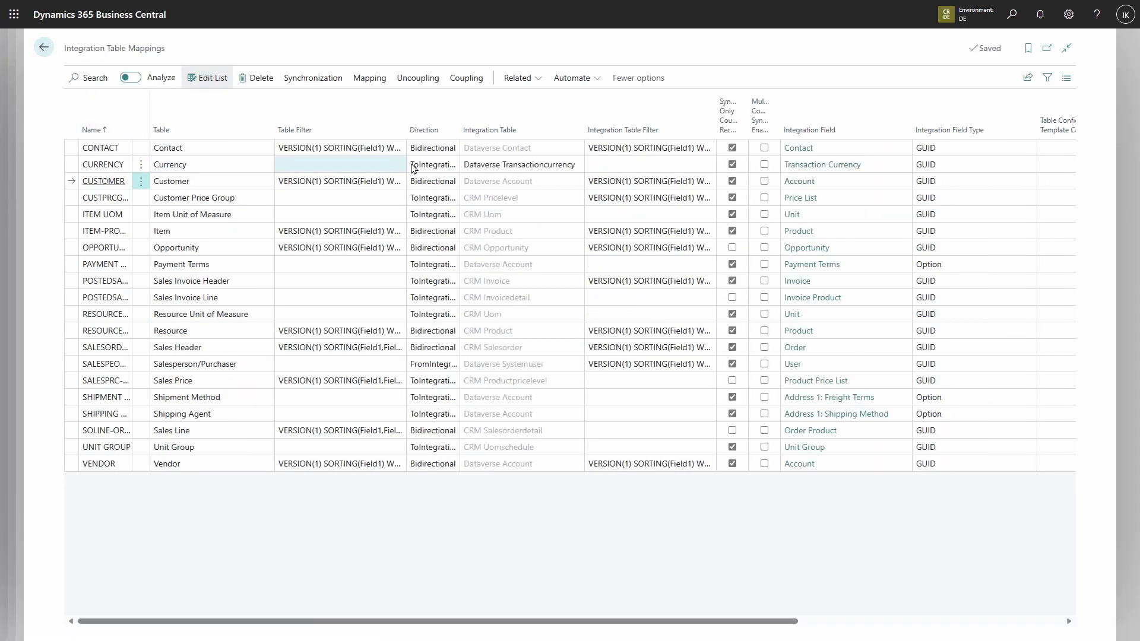
Set the CUSTOMER table mapping's direction to FromIntegrationTable and enable multi-company synchronization for it
click(437, 181)
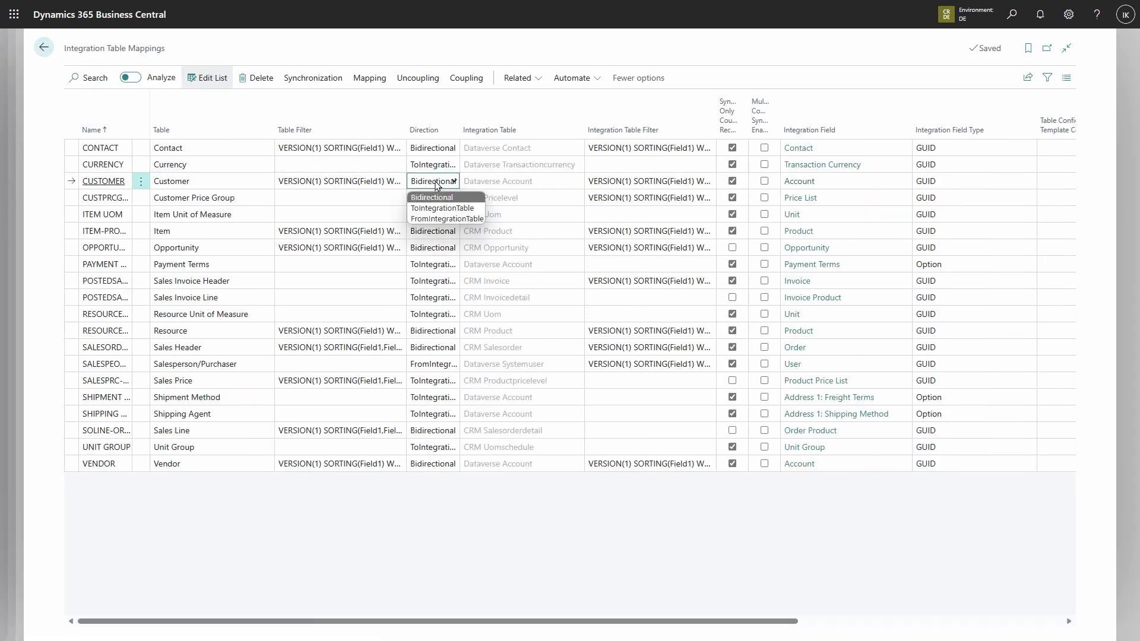
click(428, 220)
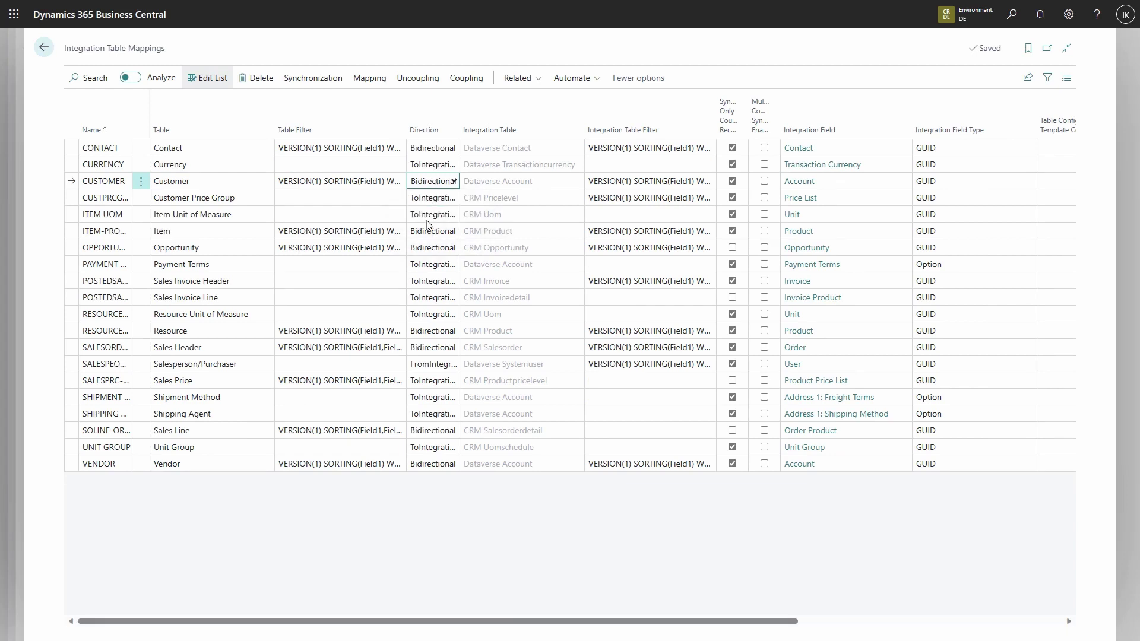
click(766, 183)
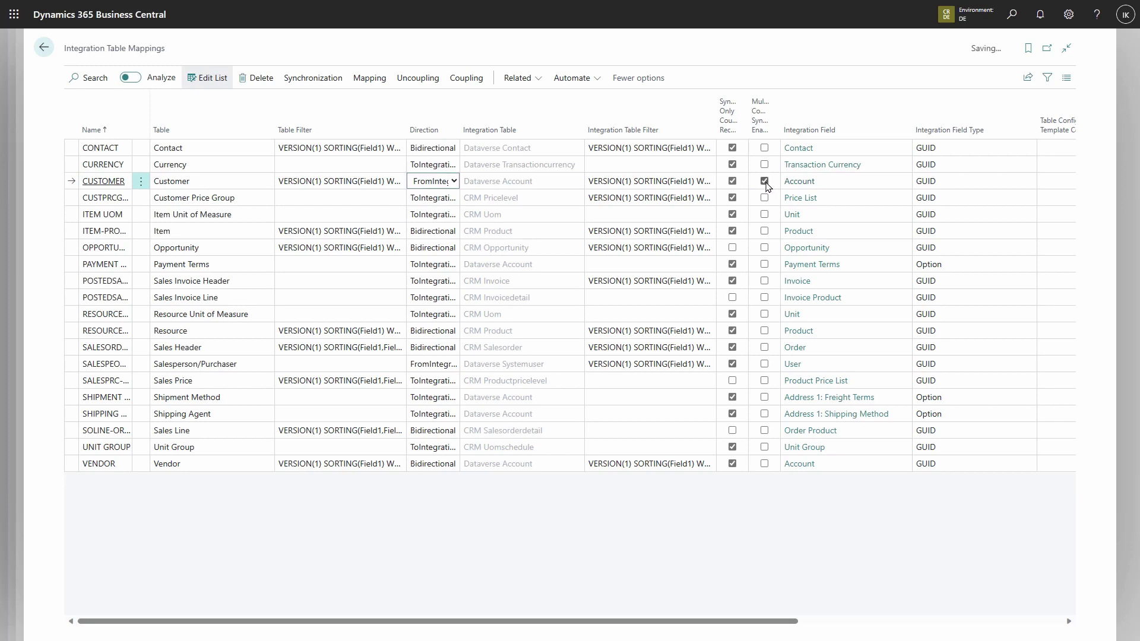
click(625, 367)
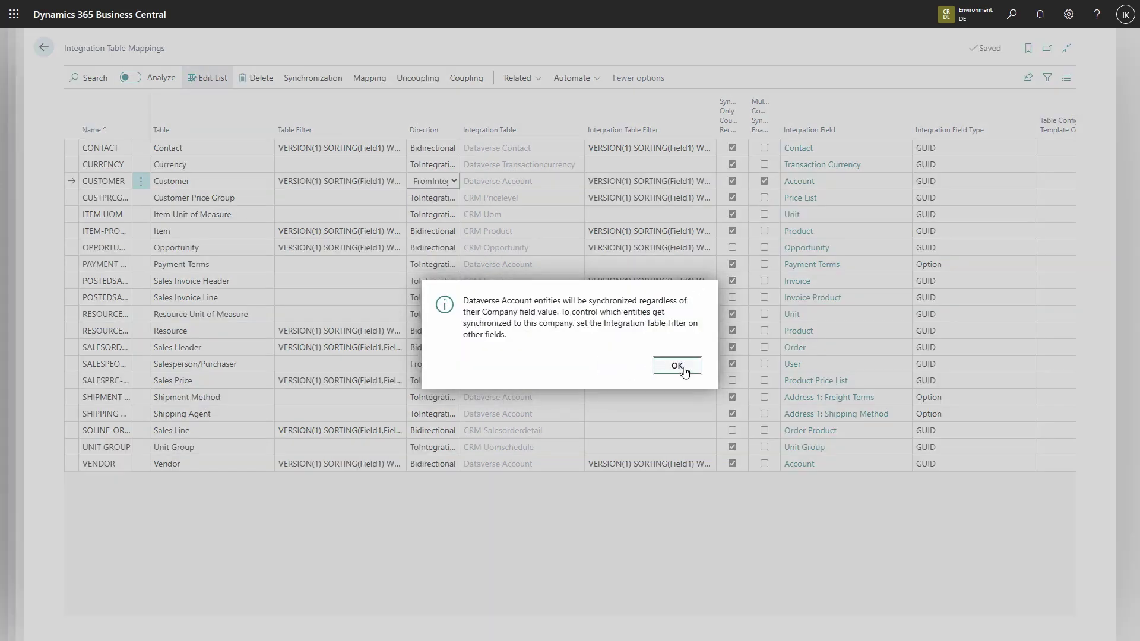
click(678, 366)
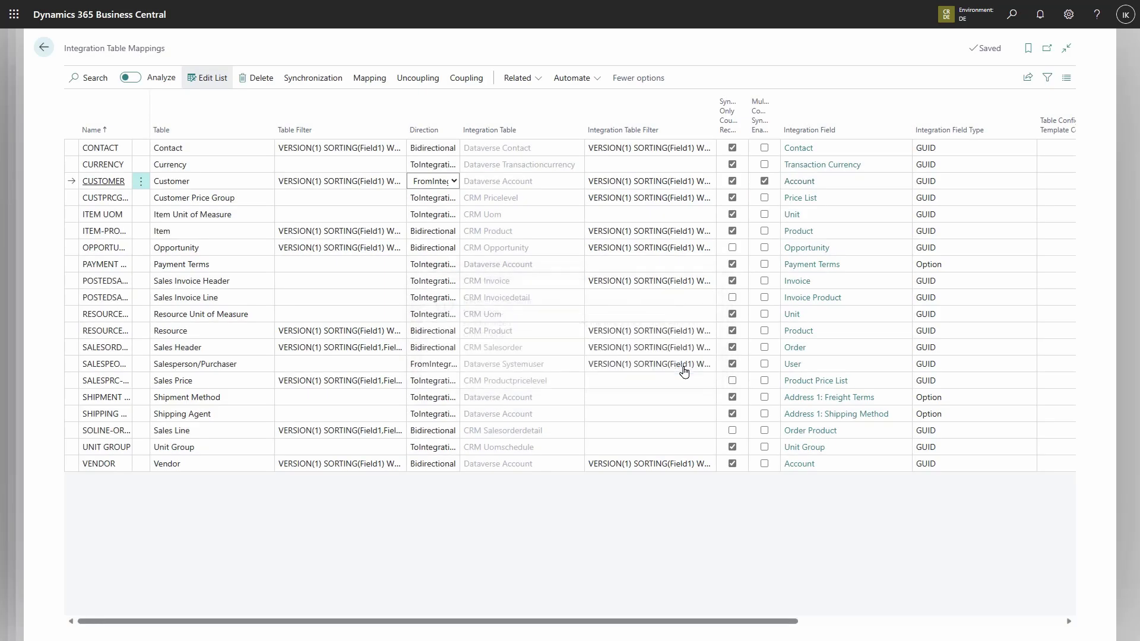
Schedule match-based coupling for the CUSTOMER mapping, matching on the No. field against Account Number
click(473, 80)
click(273, 103)
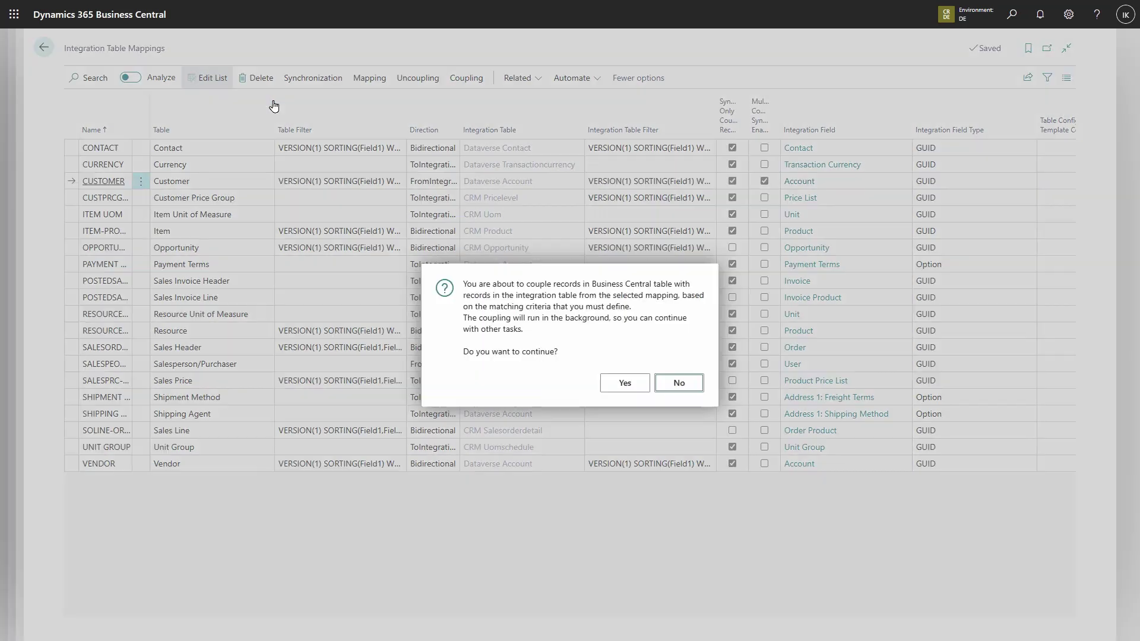
click(626, 384)
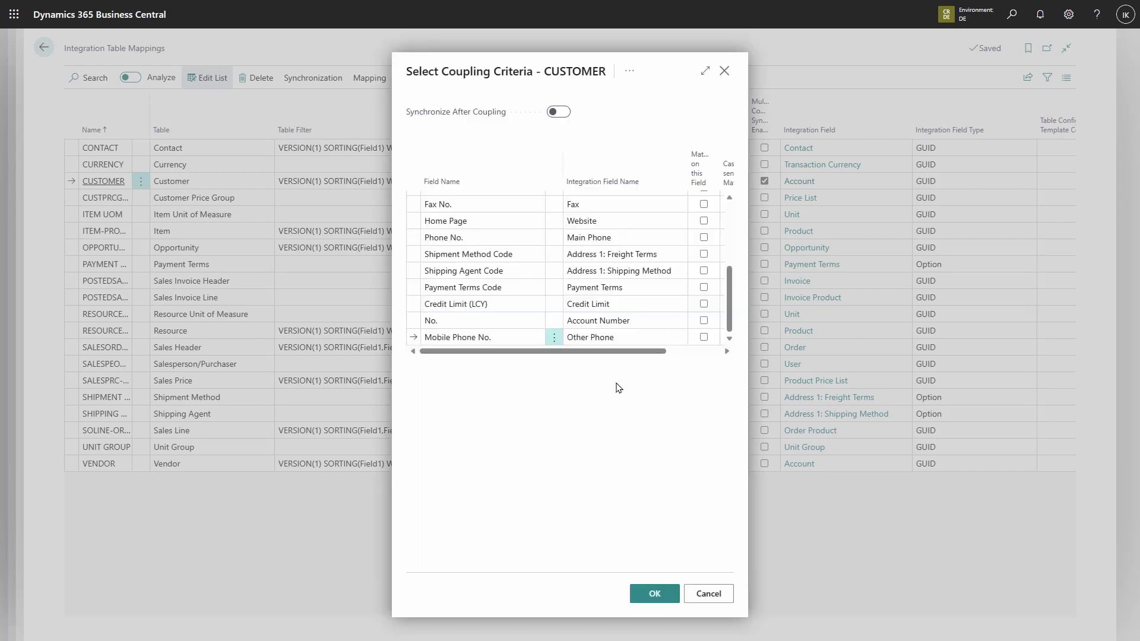
click(705, 71)
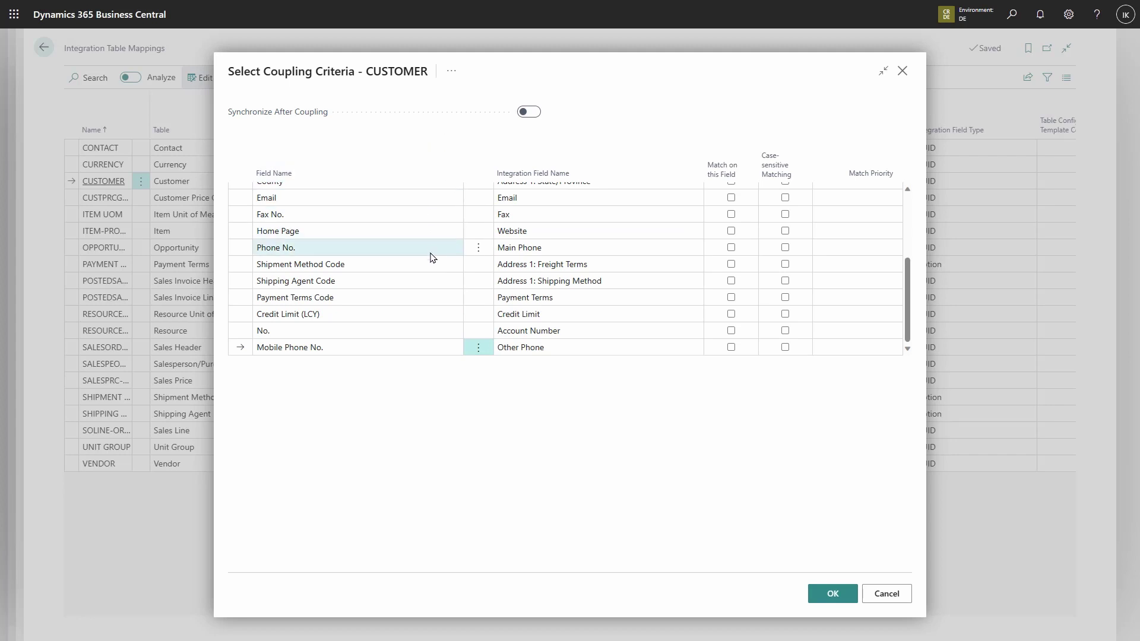
click(731, 331)
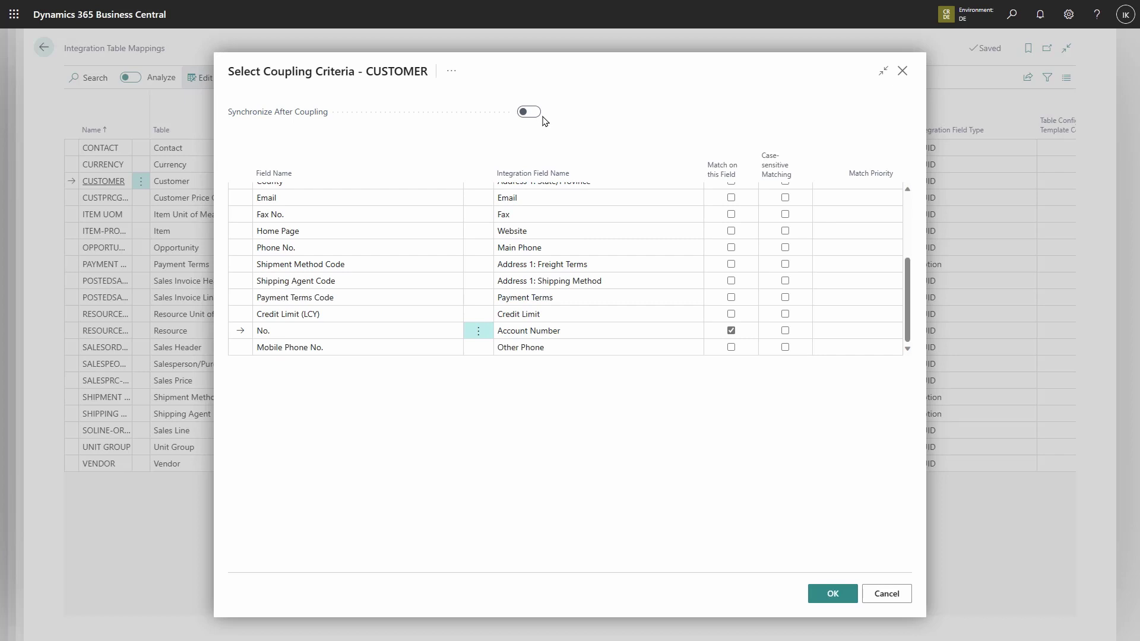
click(831, 594)
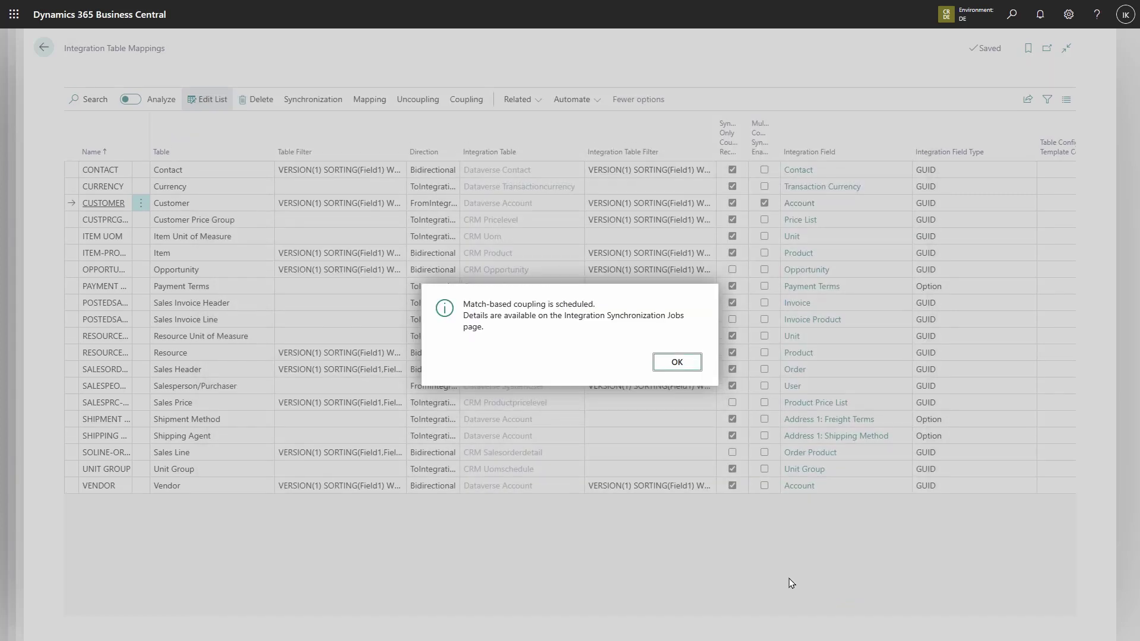
click(677, 362)
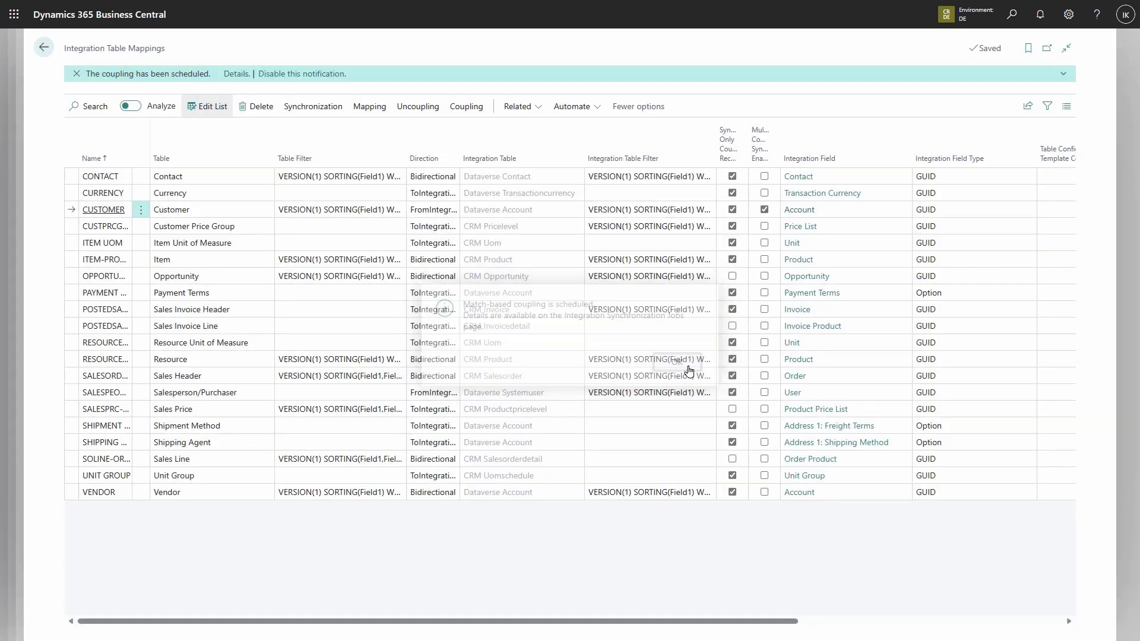
Close the table mappings and setup pages and open the company's Customers list
click(44, 47)
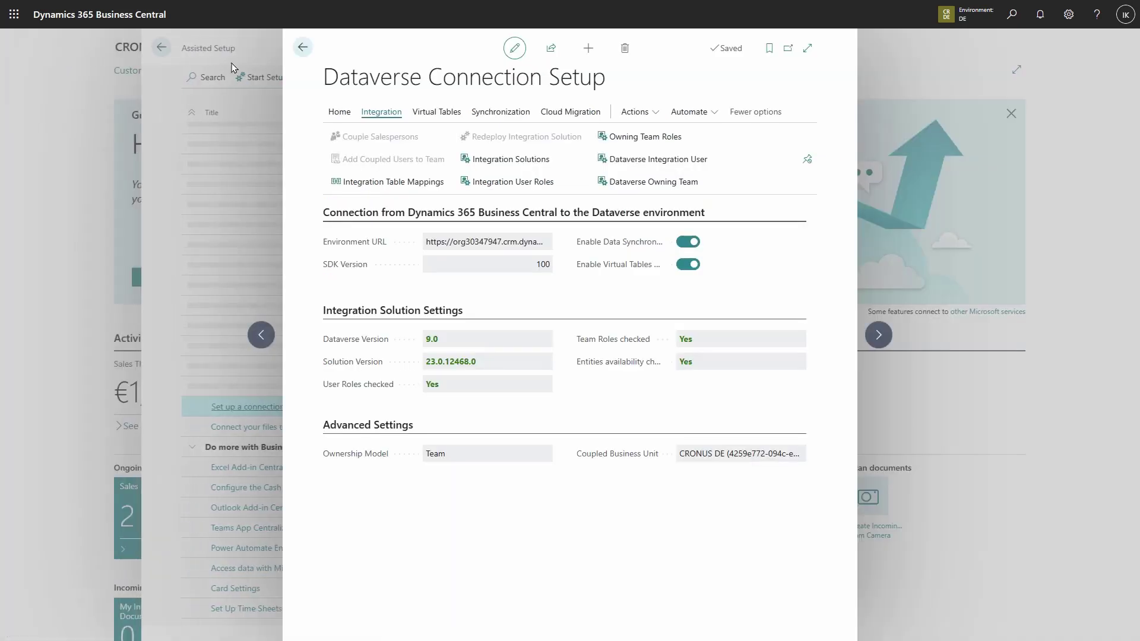
click(301, 49)
click(299, 46)
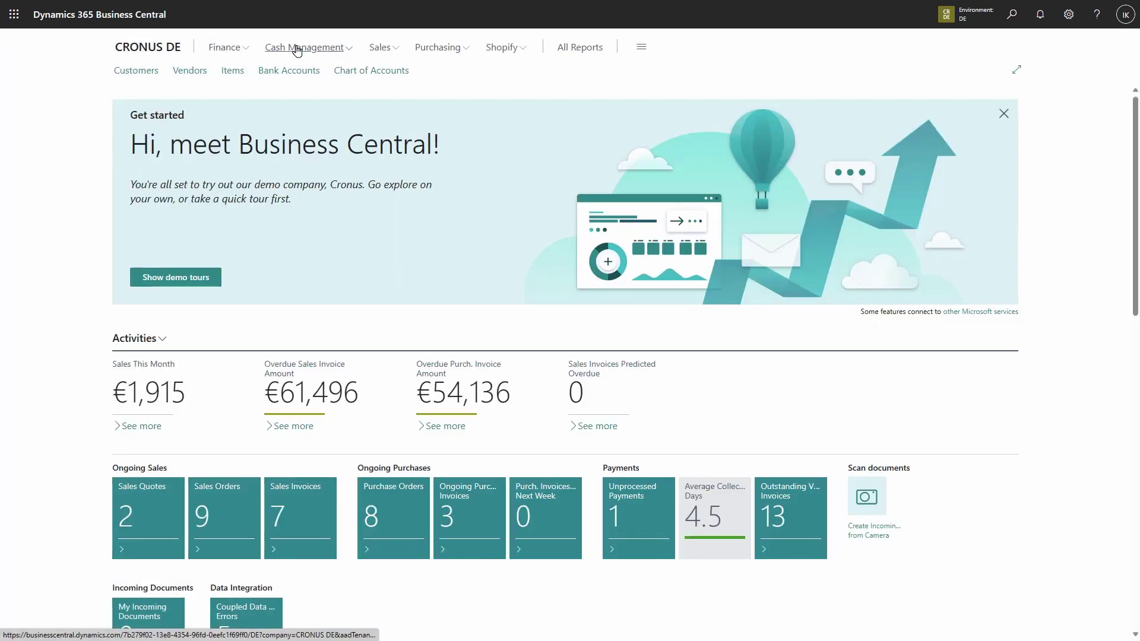
click(142, 72)
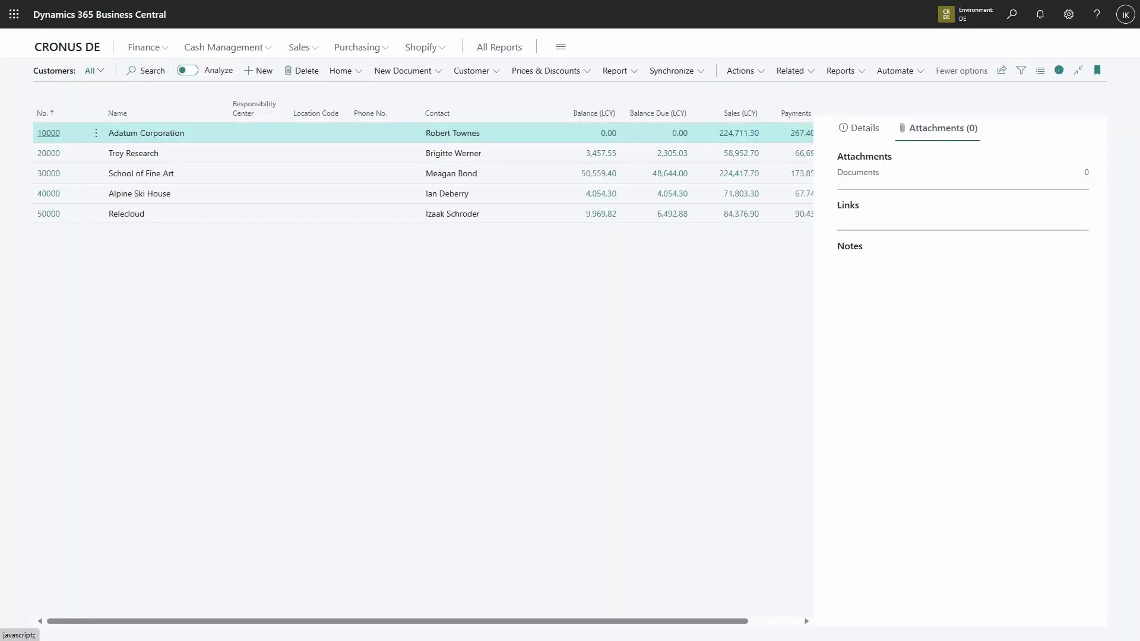
Check the customers' Dataverse coupling status and open the Dynamics 365 Sales account coupled to Adatum Corporation
drag(243, 619, 456, 638)
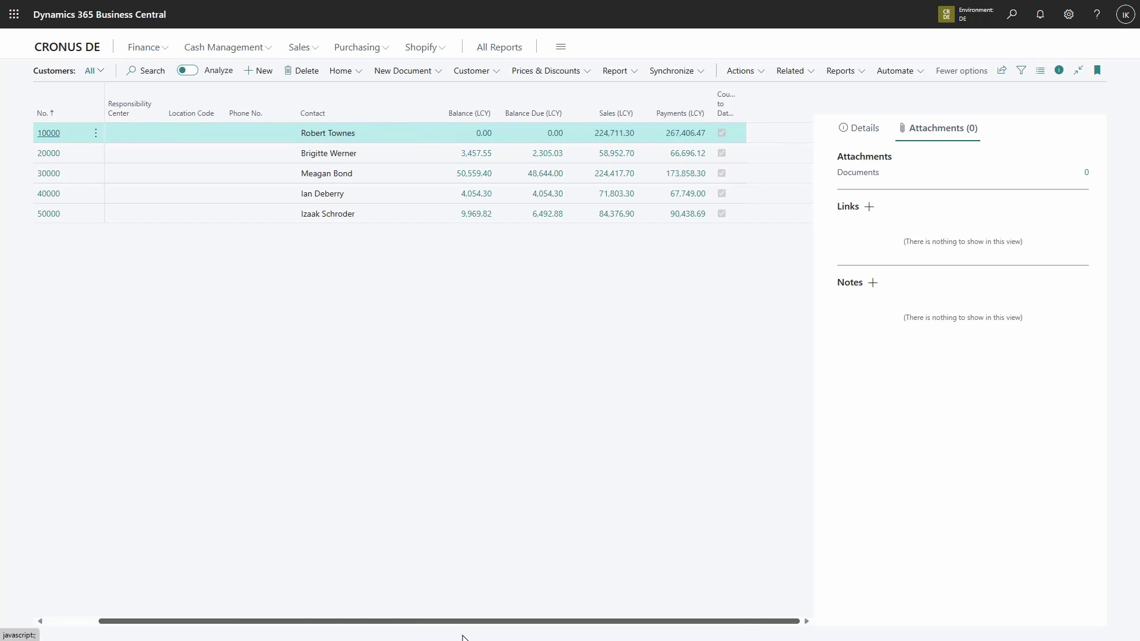
scroll(153, 610, left, 2)
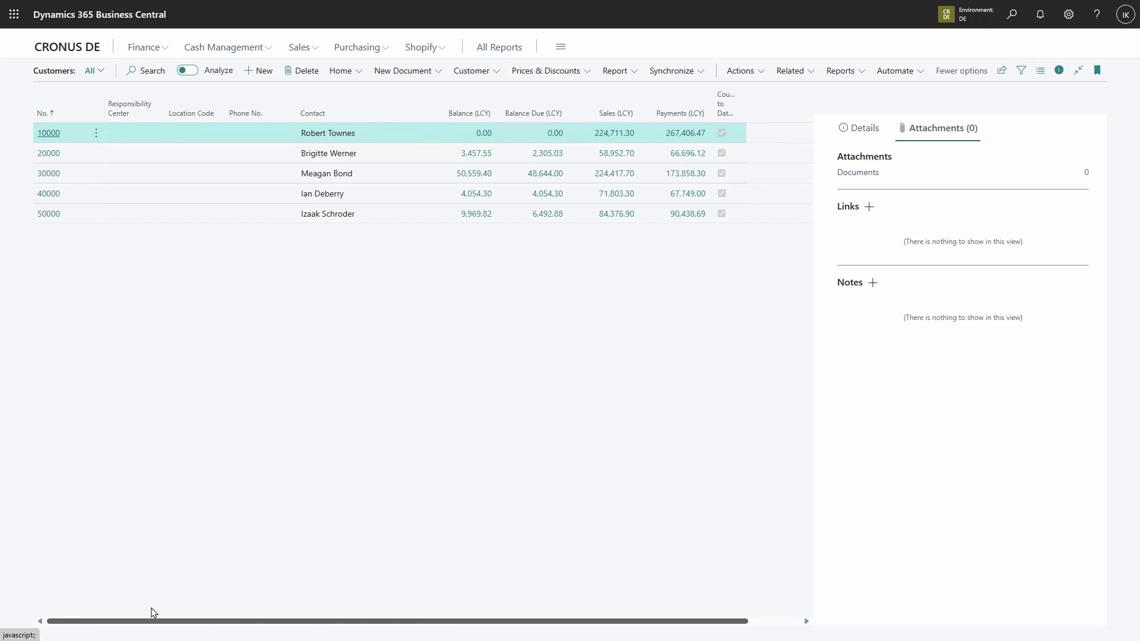
click(697, 70)
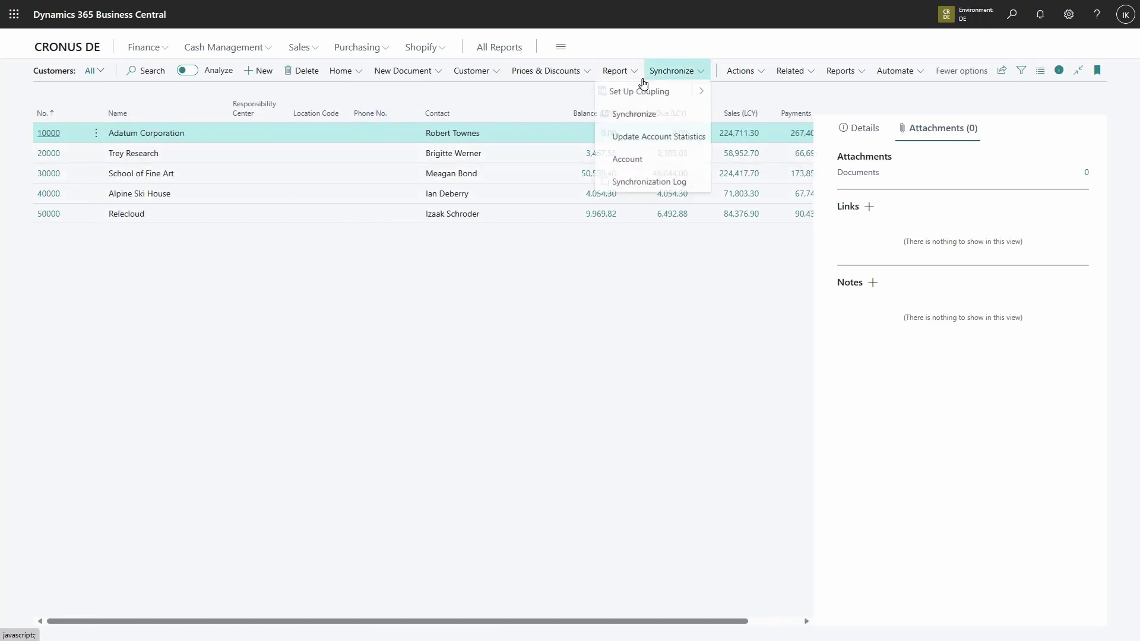
click(661, 167)
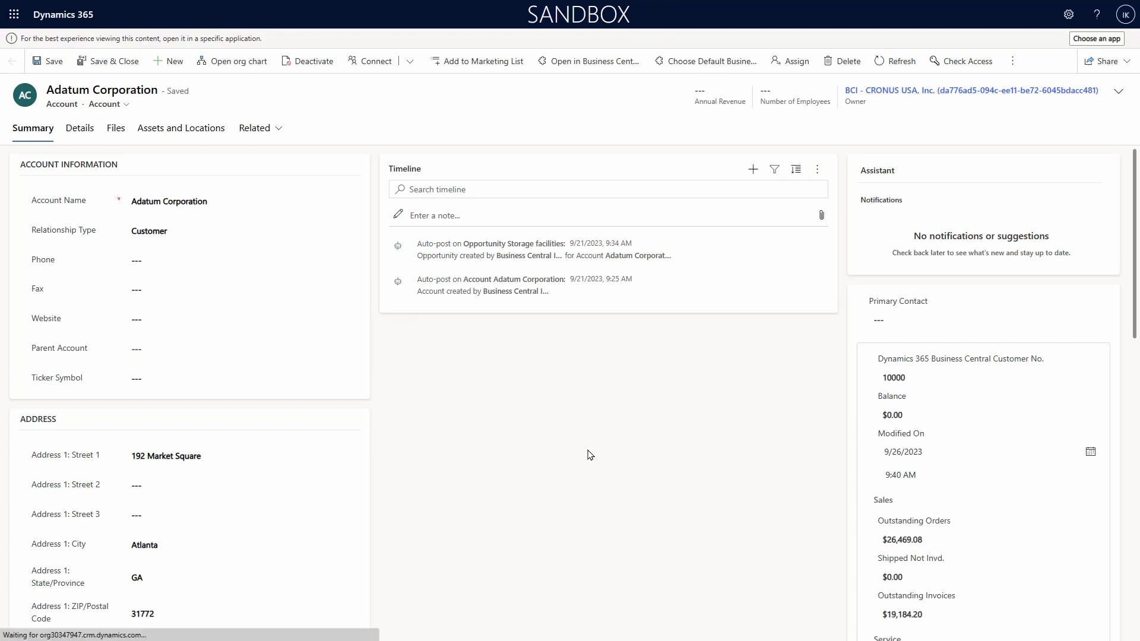
Save CRONUS DE as the default Business Central connection and open the Adatum Corporation account's coupled customer in Business Central
click(714, 65)
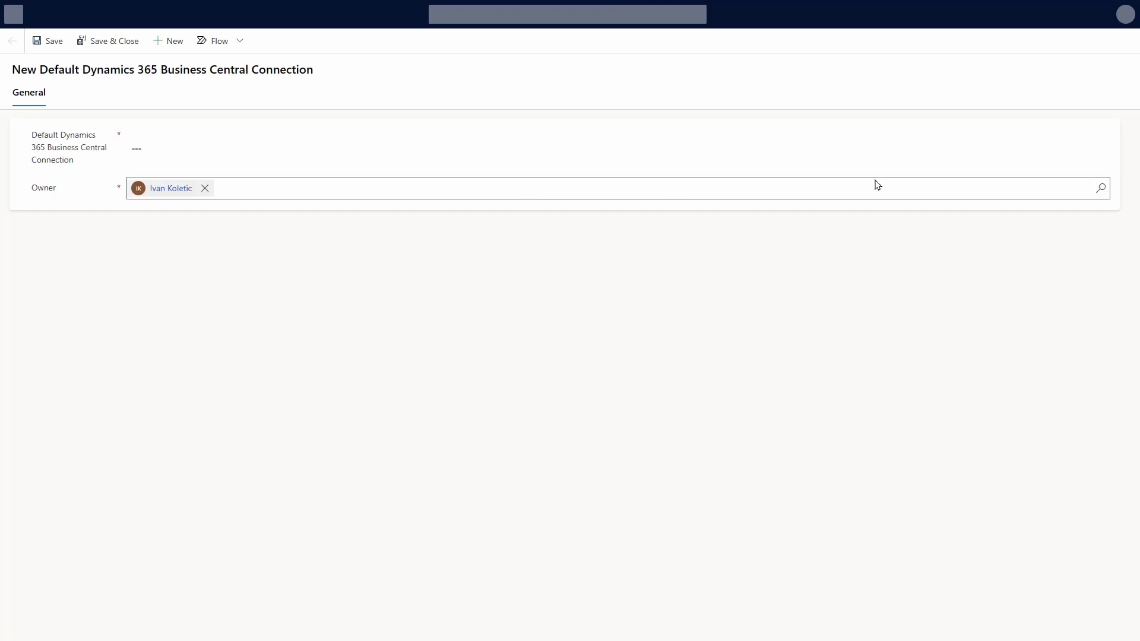
click(1101, 151)
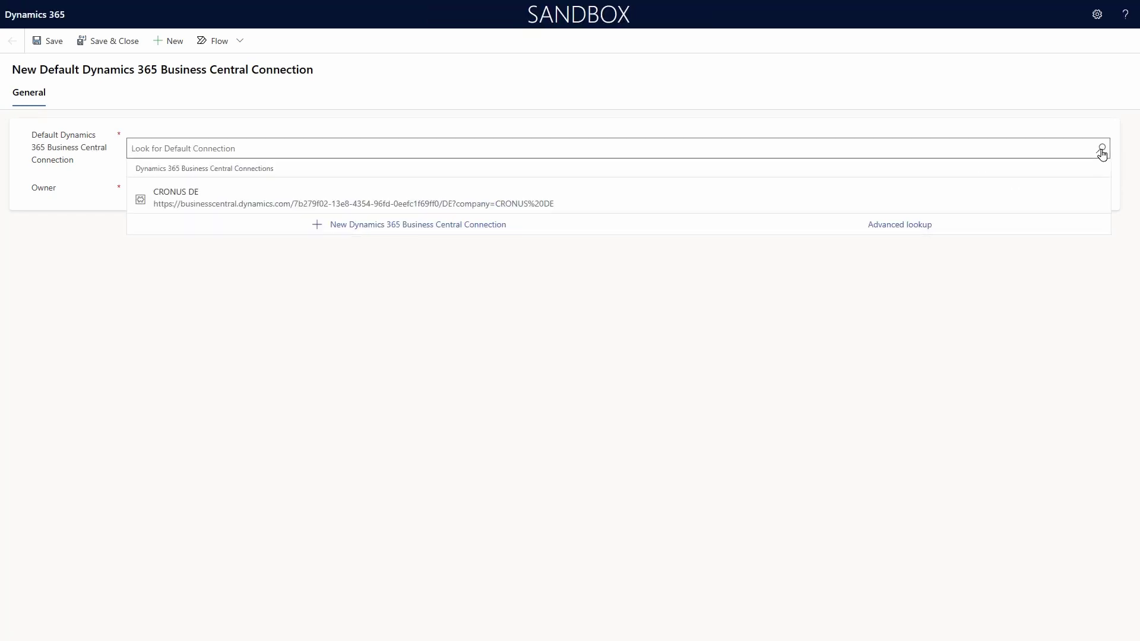
click(710, 207)
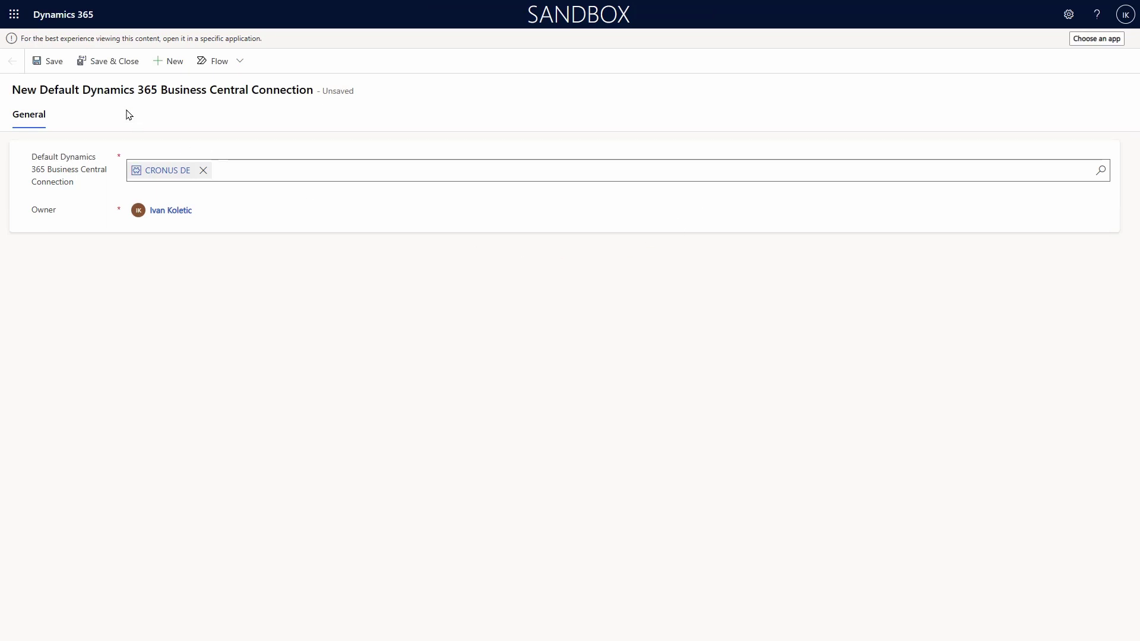
click(112, 62)
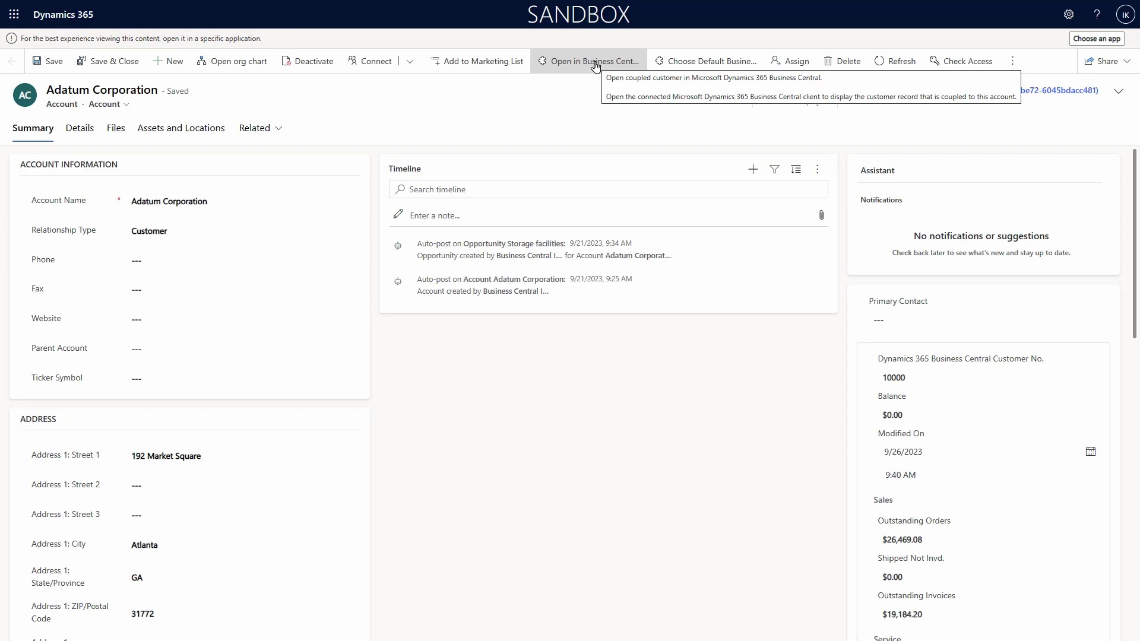
click(596, 66)
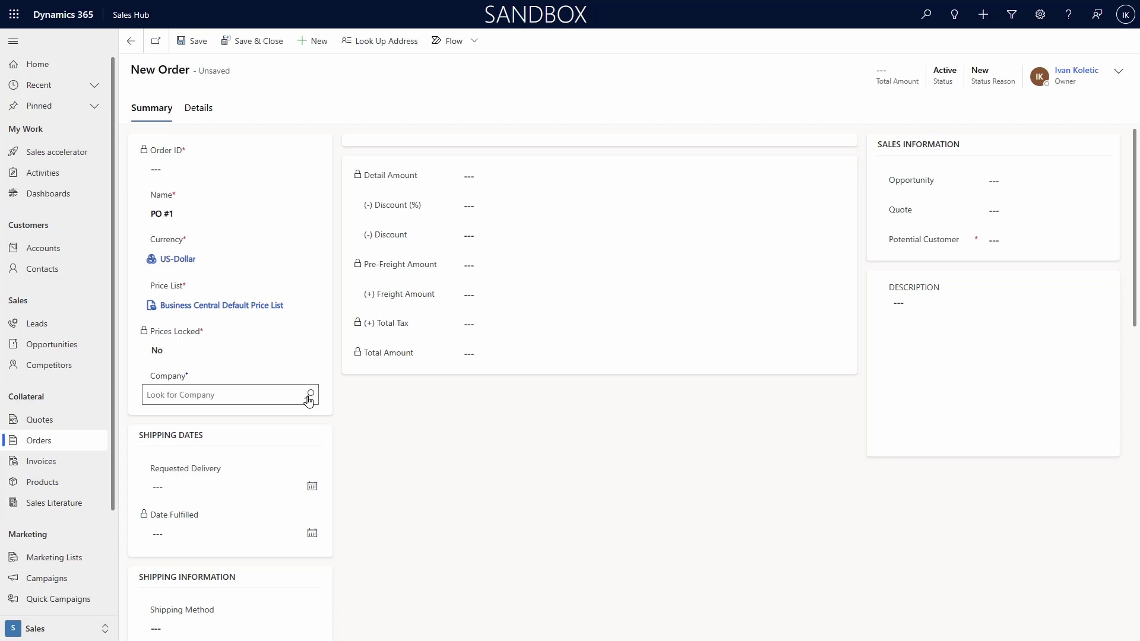
Assign the CRONUS DE company to the new order PO #1 and try to save it
click(308, 398)
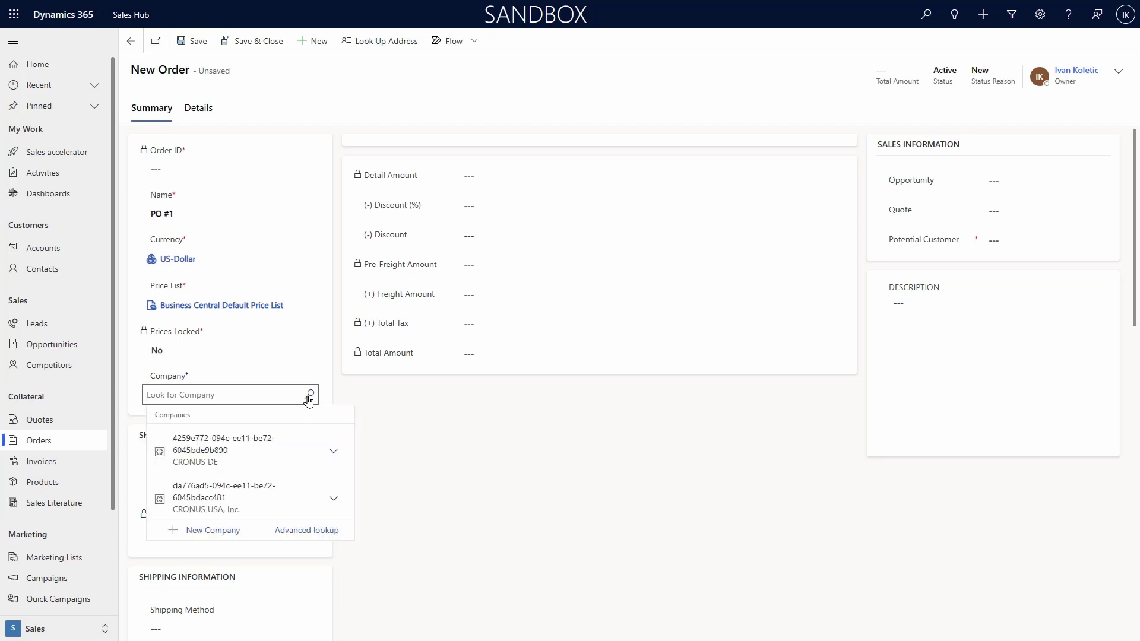
click(271, 464)
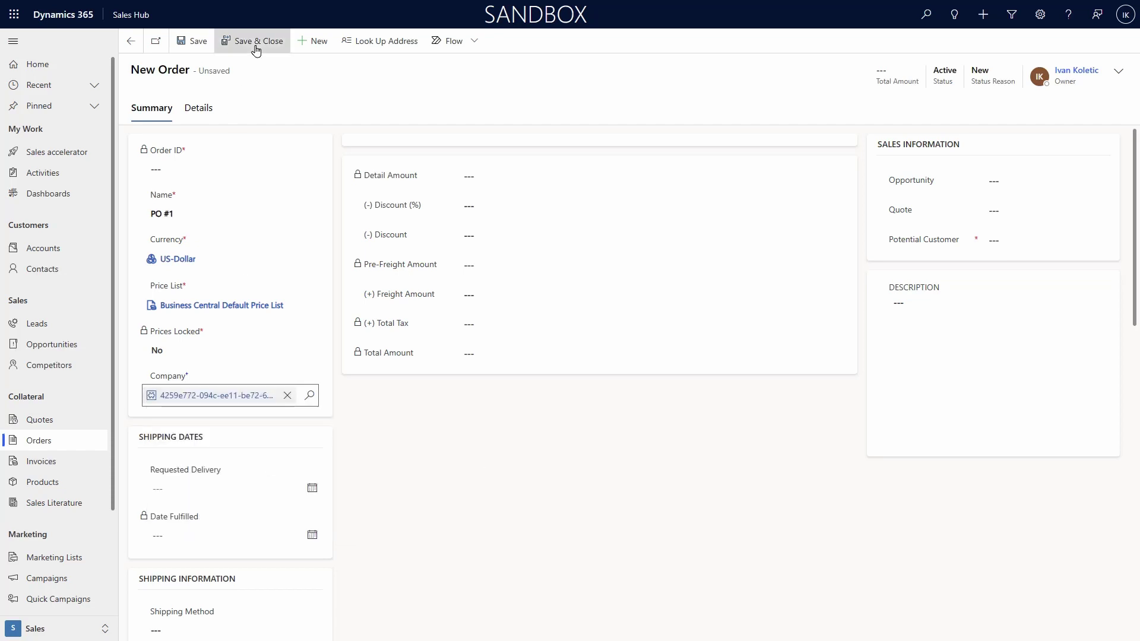
click(184, 46)
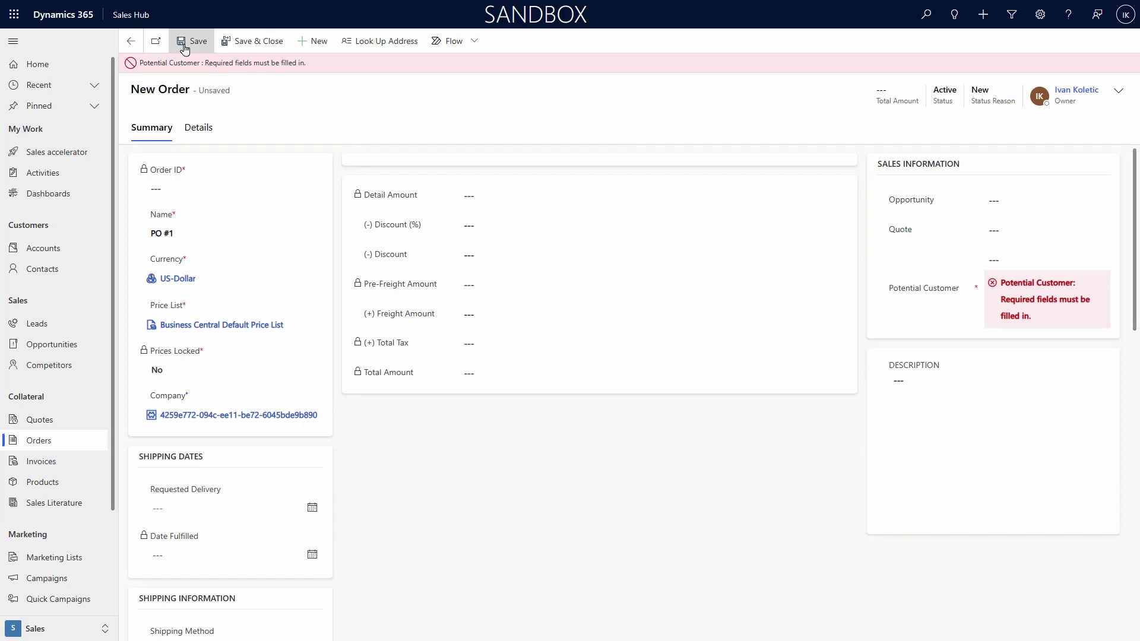
Set Adatum Corporation as the order's potential customer and save the order
click(1042, 263)
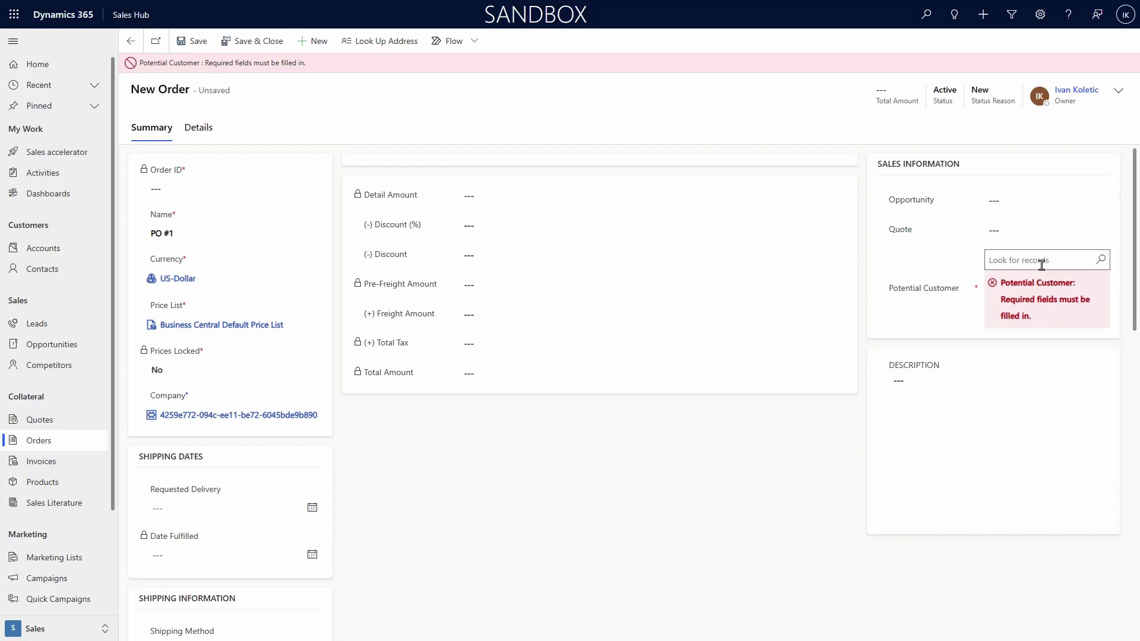
click(1102, 261)
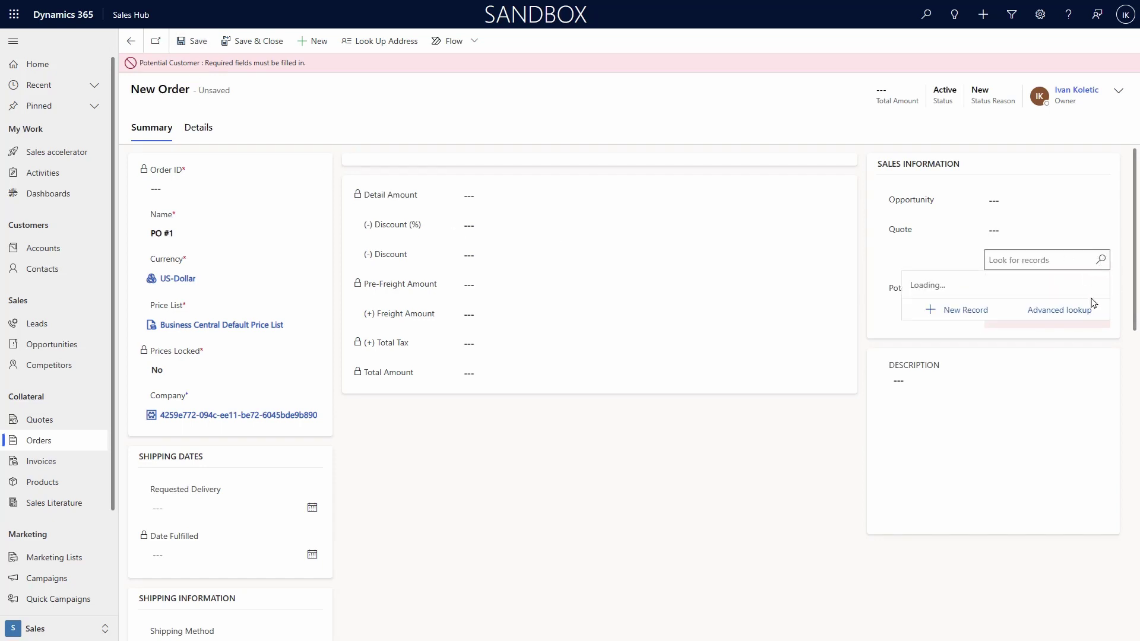
click(1048, 307)
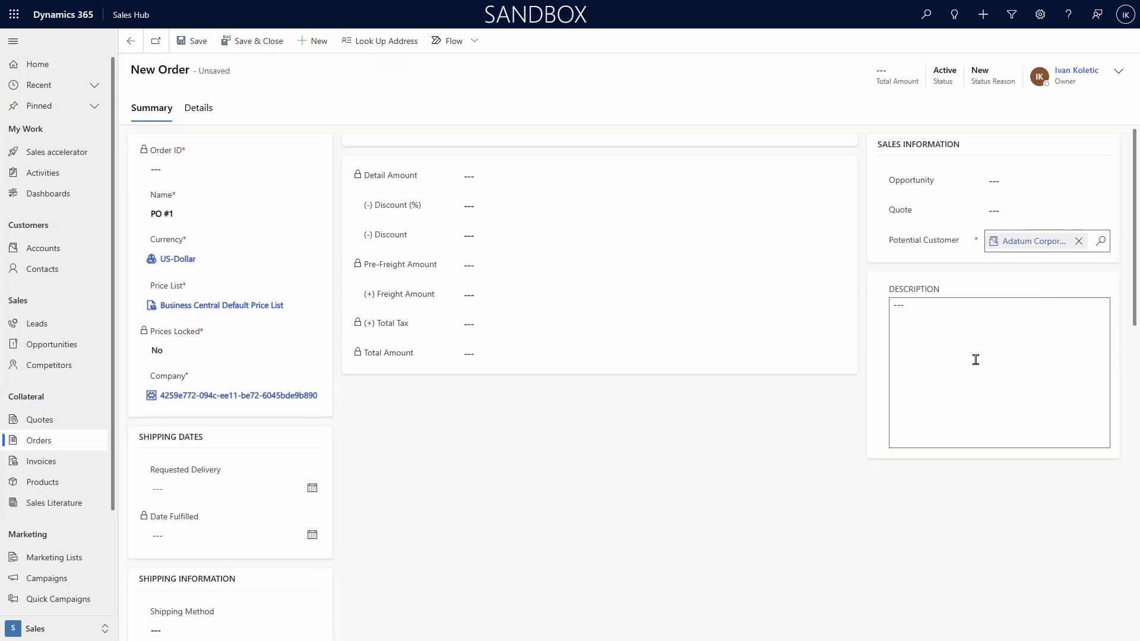
click(198, 42)
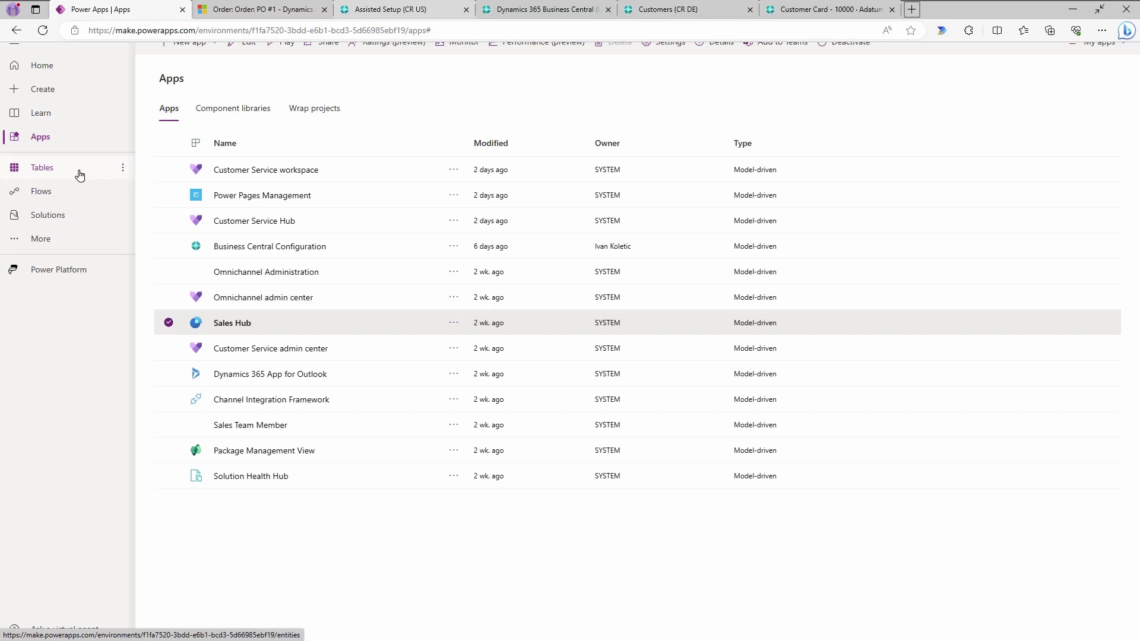
Switch to Power Apps, list all Dataverse tables and search them for "sales shi"
key(F11)
click(63, 171)
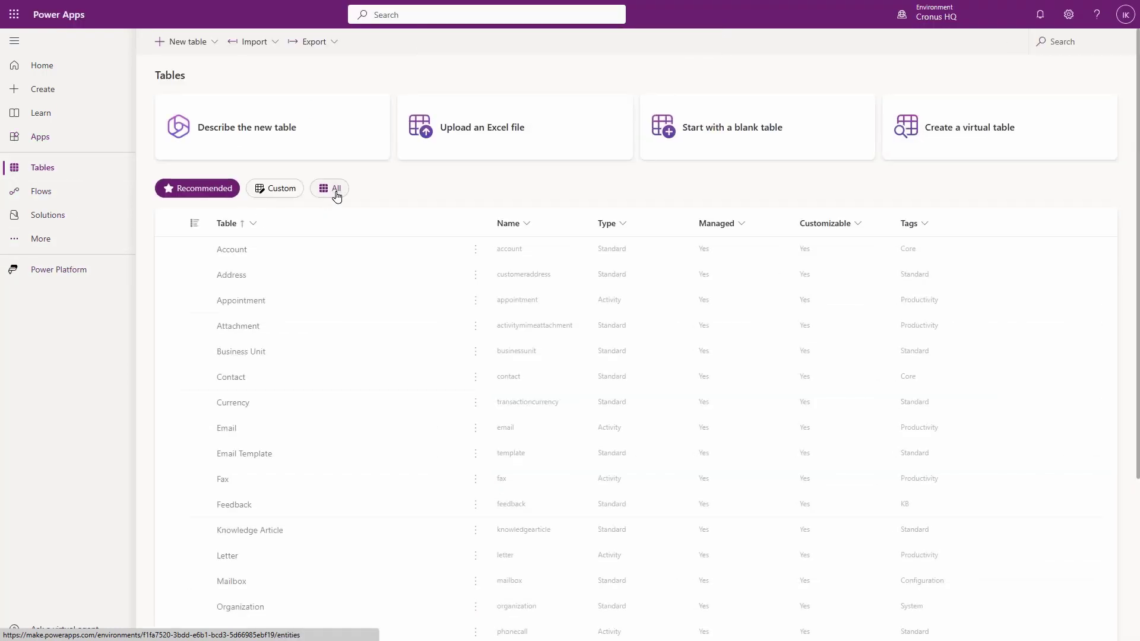
click(336, 188)
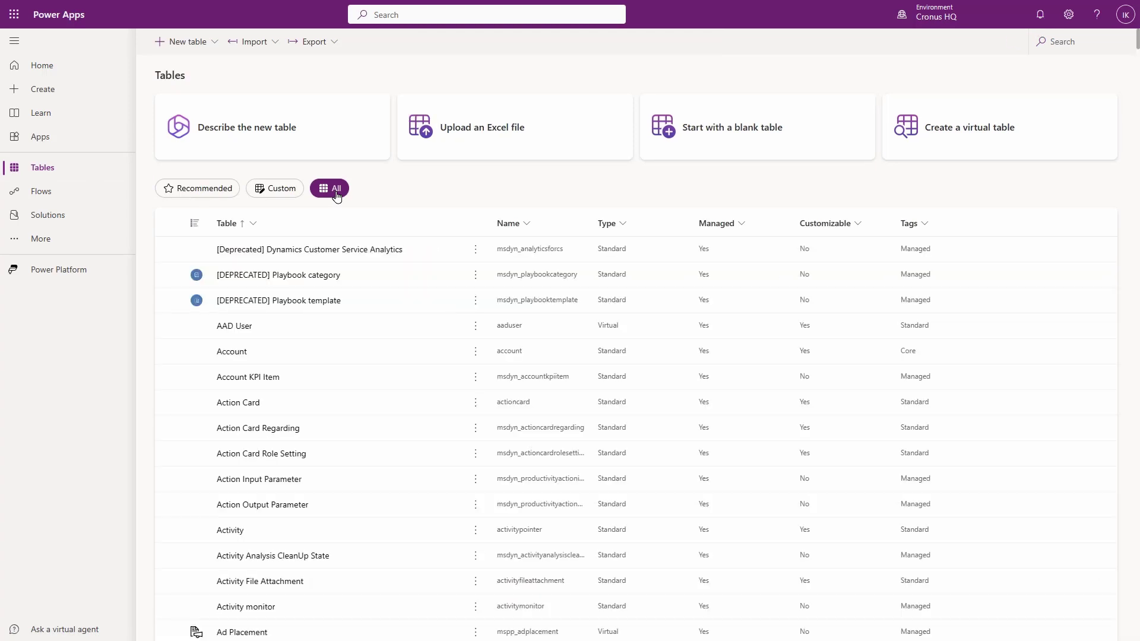
click(1106, 49)
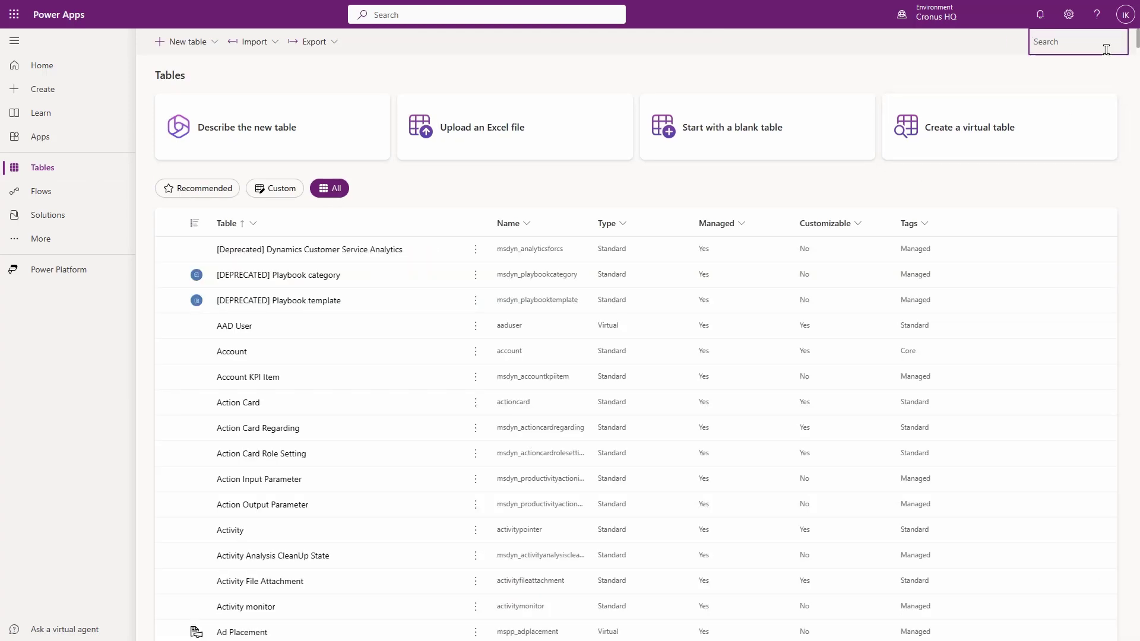
text(sales shi)
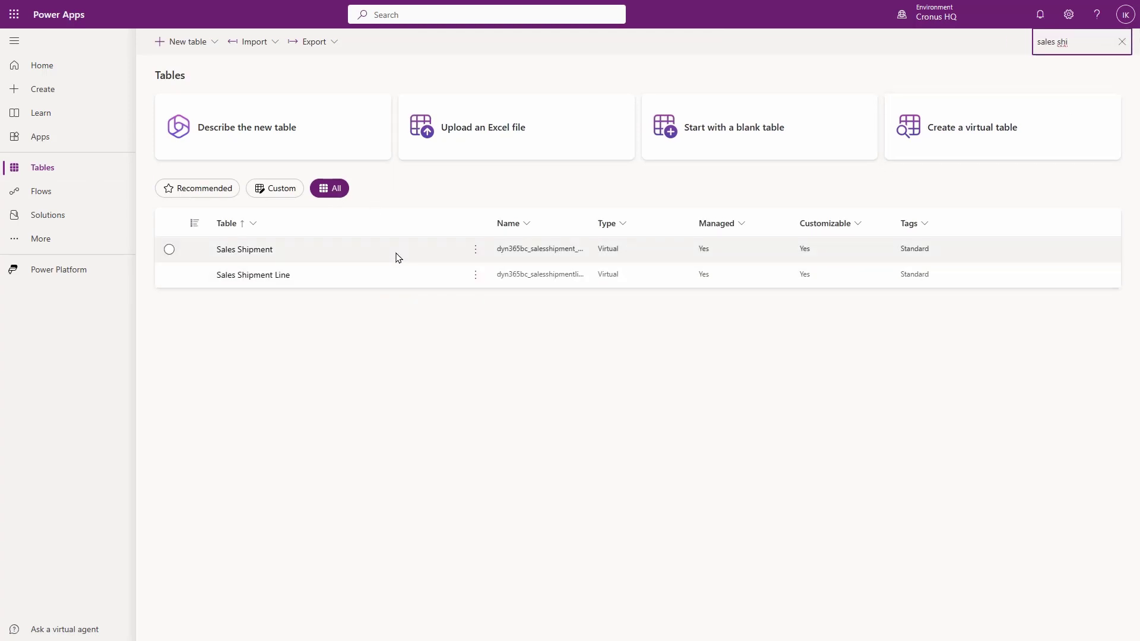